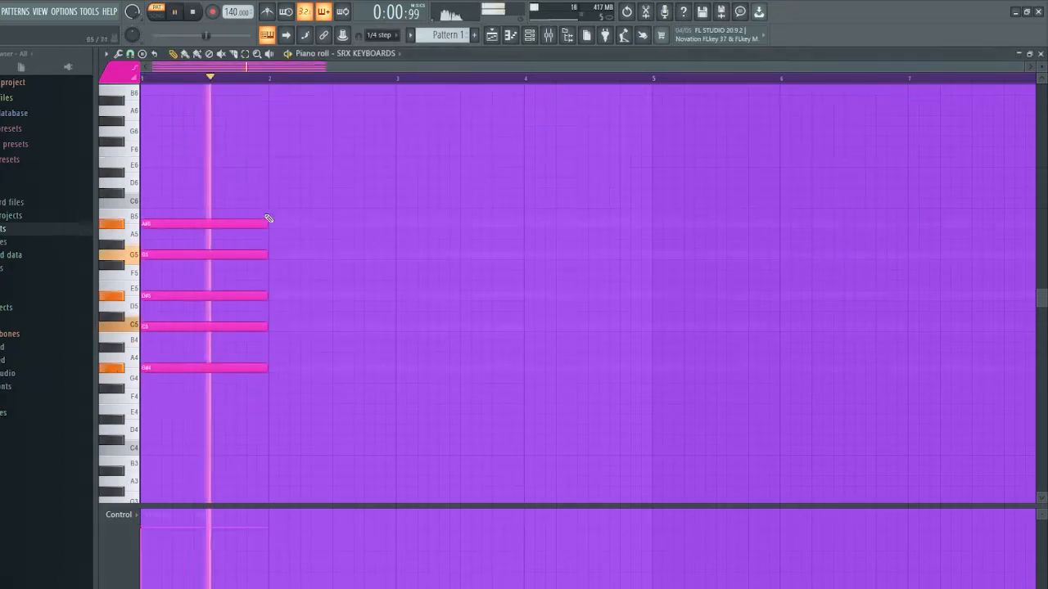
- Add one-bar chords of G4, A#4, C#5, F5, A#5 in bar 2 and G#4, A#4, C5, D#5, G#5 in bar 3
{"action": "left_click", "coordinate": [286, 318]}
{"action": "left_click", "coordinate": [286, 203]}
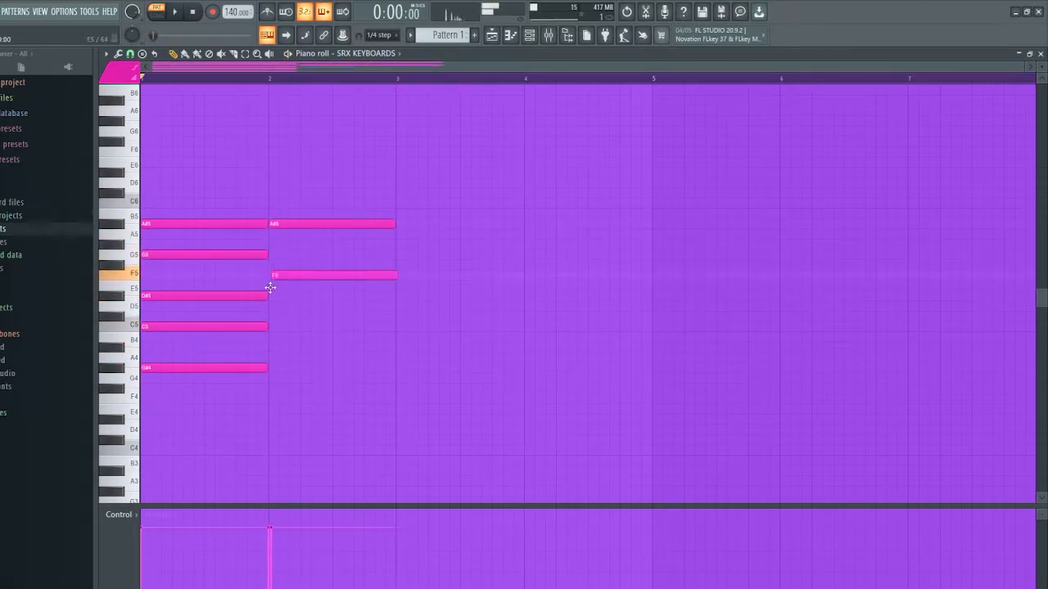
{"action": "left_click", "coordinate": [414, 325]}
{"action": "left_click", "coordinate": [401, 295]}
{"action": "left_click", "coordinate": [416, 276]}
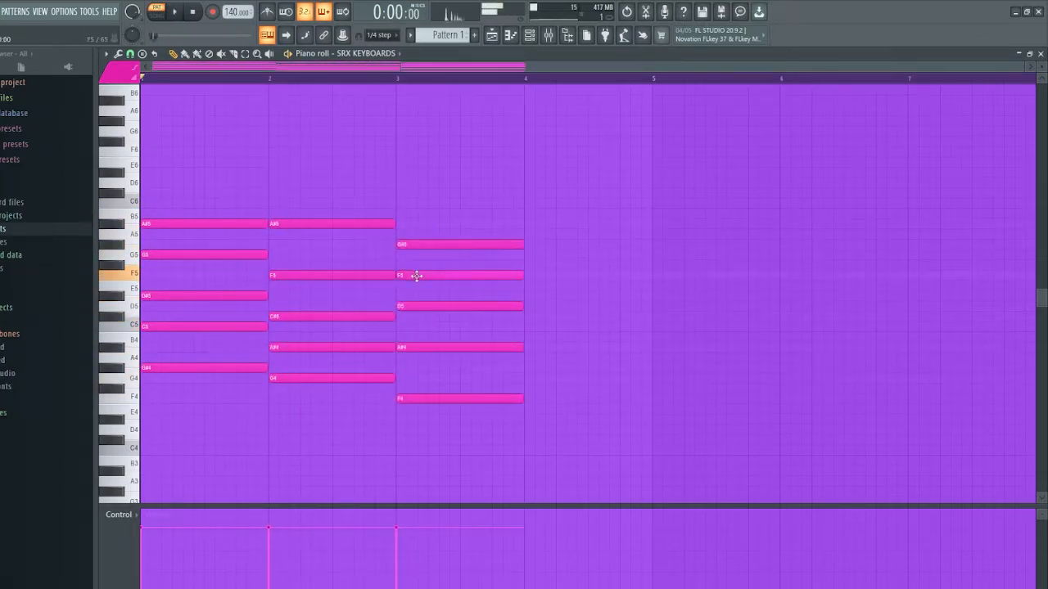
{"action": "left_click", "coordinate": [426, 347]}
- Add a bar 4 chord of G4, B4, C#5 and F5, and vary the repeated progression in bars 5 to 8
{"action": "left_click", "coordinate": [545, 328]}
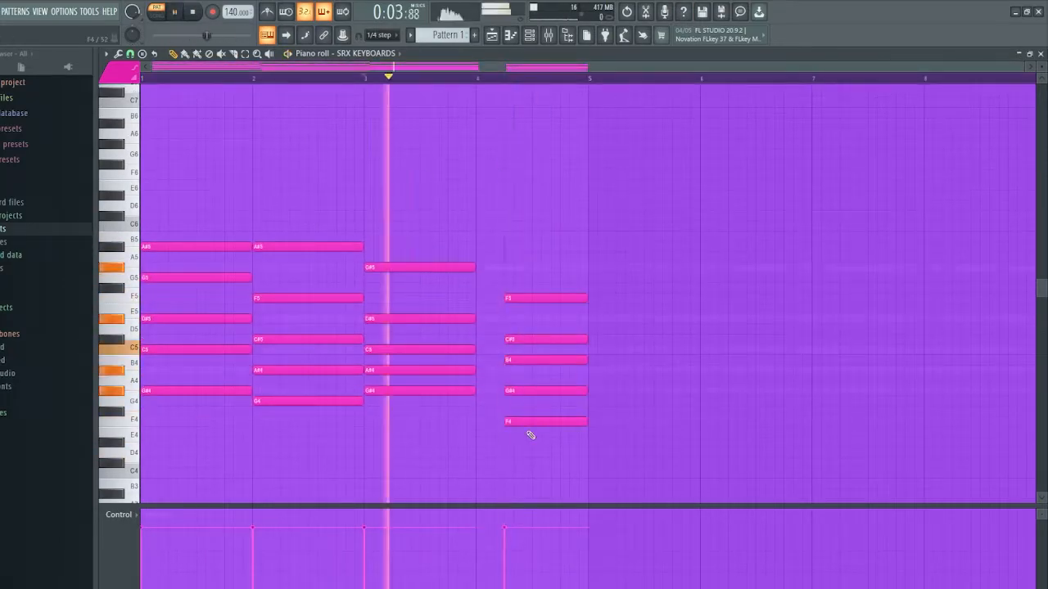
{"action": "left_click_drag", "start_coordinate": [530, 424], "coordinate": [522, 401]}
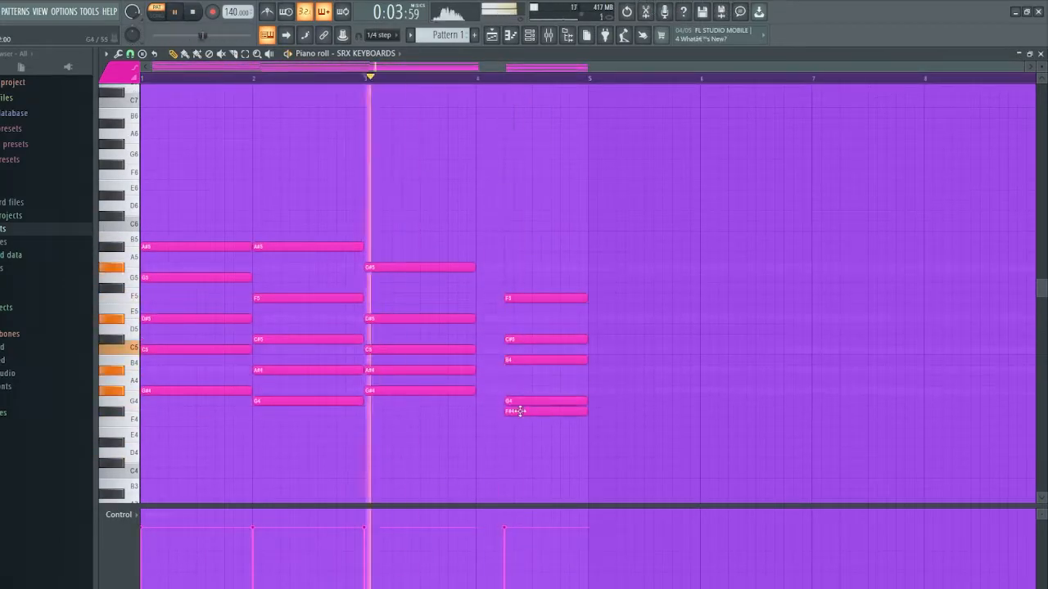
{"action": "left_click_drag", "start_coordinate": [530, 196], "coordinate": [530, 217]}
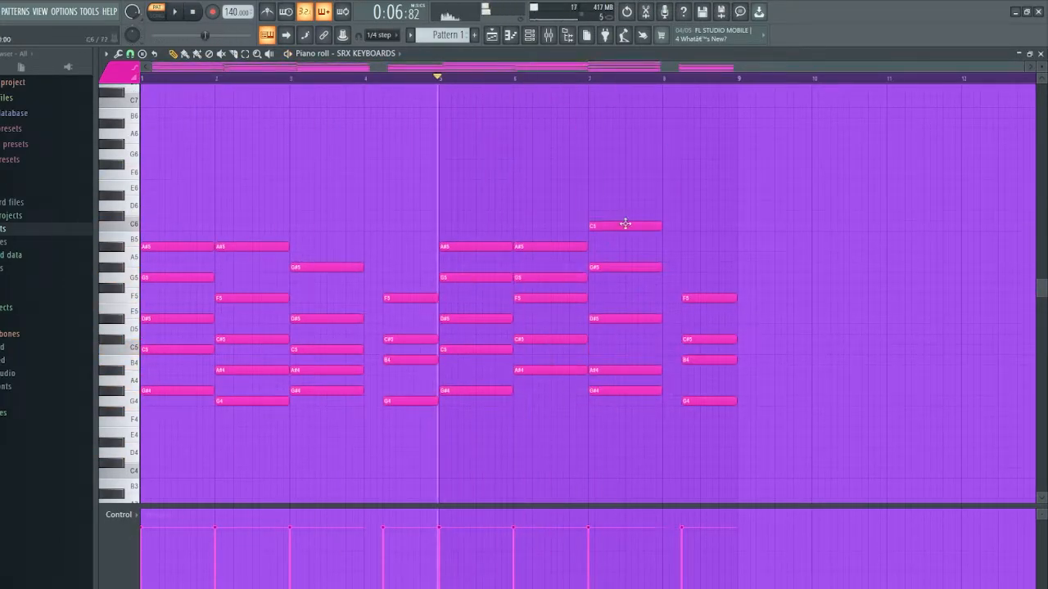
{"action": "left_click_drag", "start_coordinate": [603, 225], "coordinate": [603, 318]}
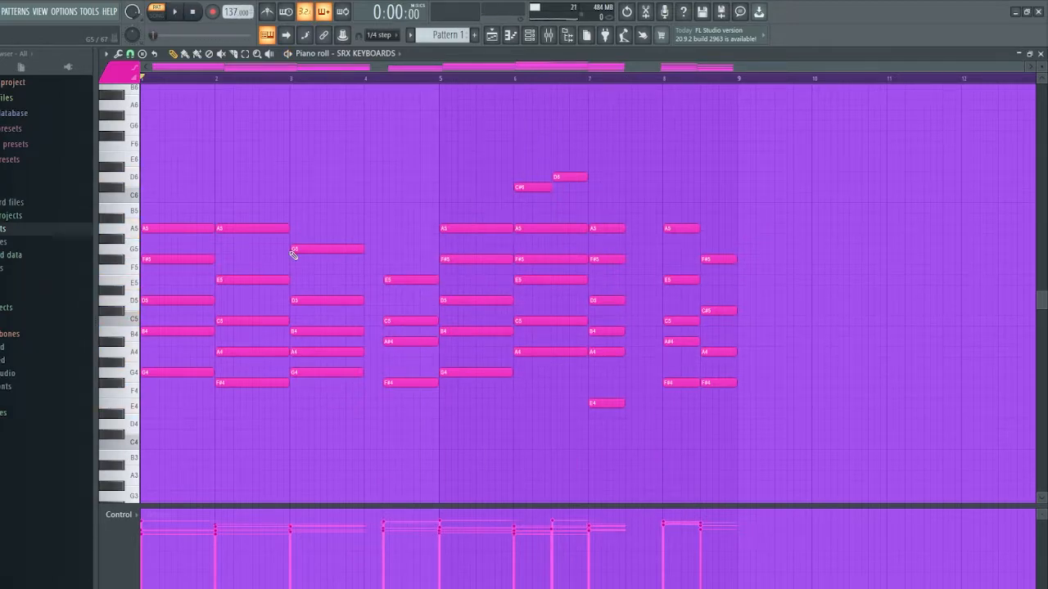
- Play back the chord progression and audition the first chord's notes G4, B4, D5, F#5 and A5 one by one
{"action": "key", "text": "space"}
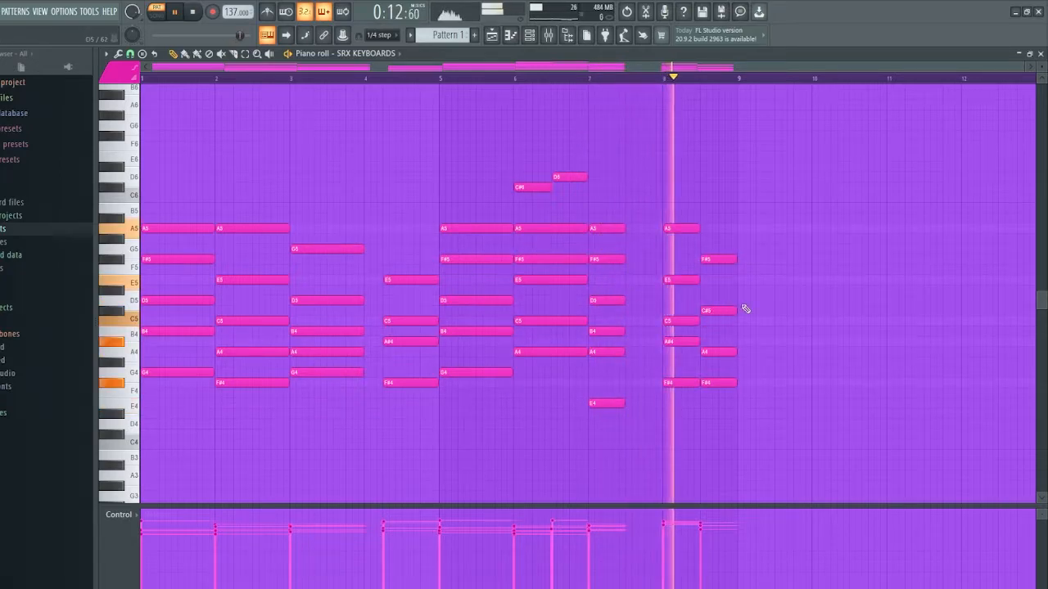
{"action": "key", "text": "space"}
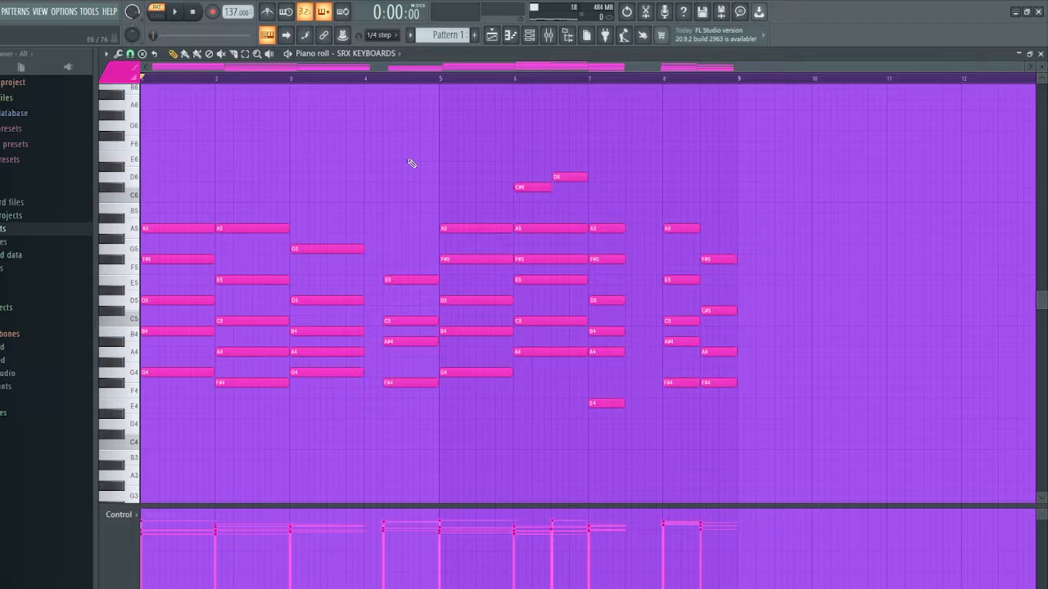
{"action": "scroll", "coordinate": [125, 352], "scroll_direction": "up", "scroll_amount": 5}
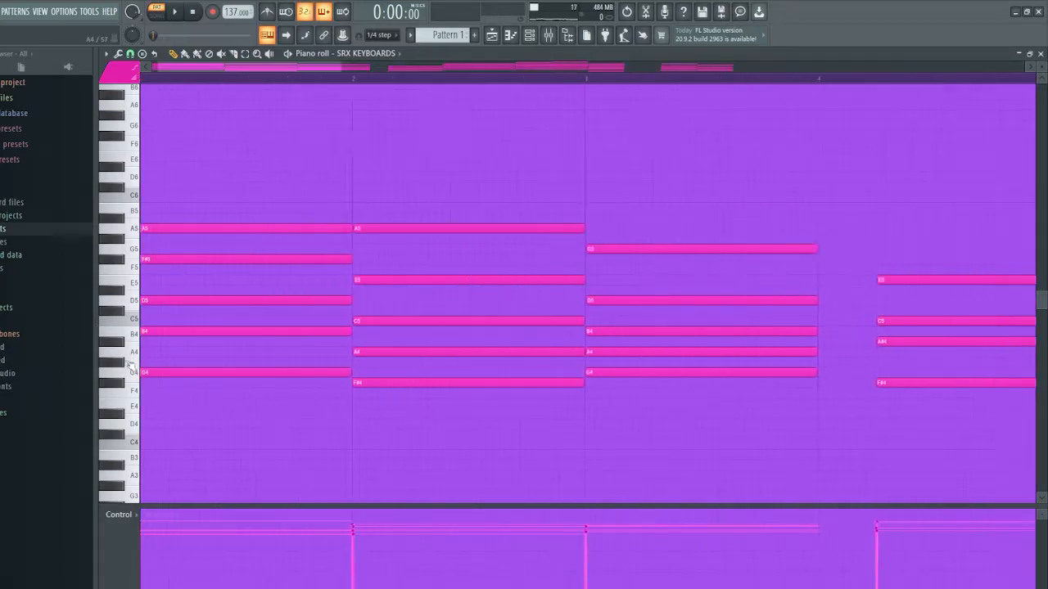
{"action": "left_click_drag", "start_coordinate": [164, 197], "coordinate": [246, 385]}
{"action": "left_click", "coordinate": [289, 165], "text": "ctrl"}
{"action": "left_click", "coordinate": [171, 374]}
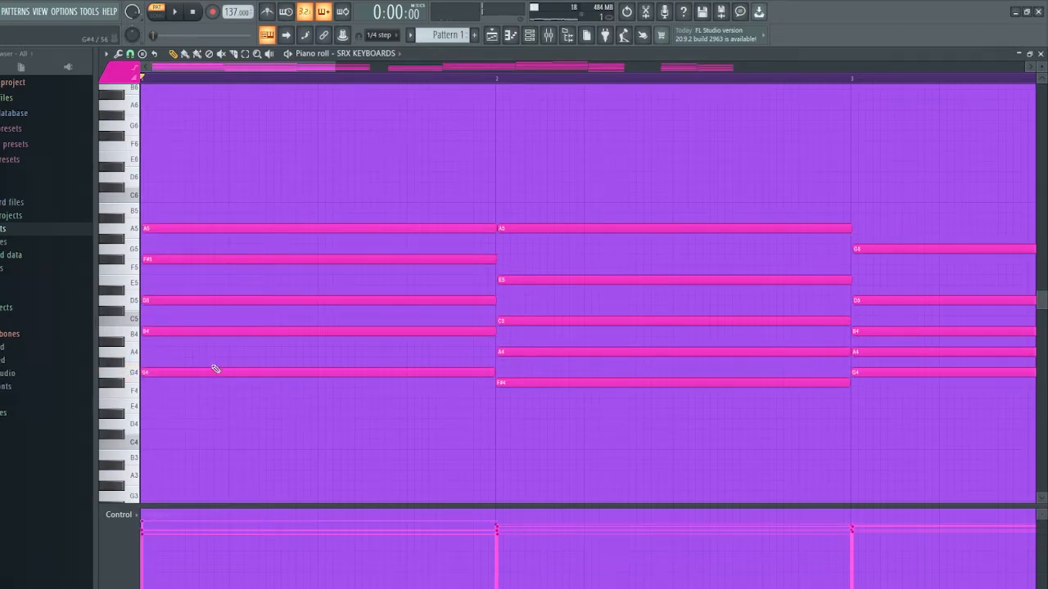
{"action": "left_click", "coordinate": [177, 334]}
{"action": "left_click", "coordinate": [168, 302]}
{"action": "left_click", "coordinate": [175, 259]}
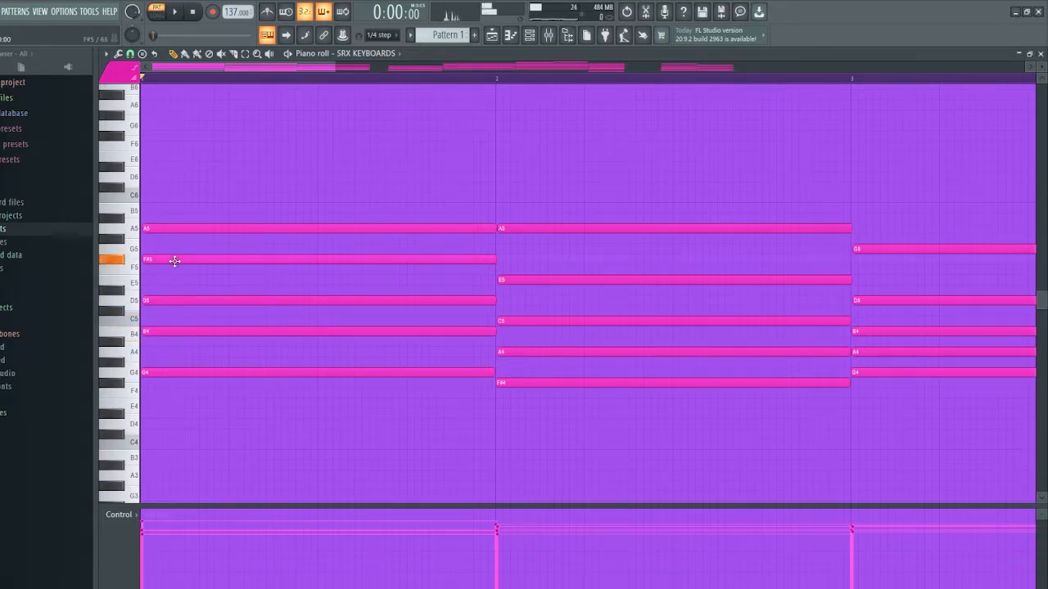
{"action": "left_click", "coordinate": [192, 229]}
{"action": "left_click_drag", "start_coordinate": [294, 208], "coordinate": [265, 455]}
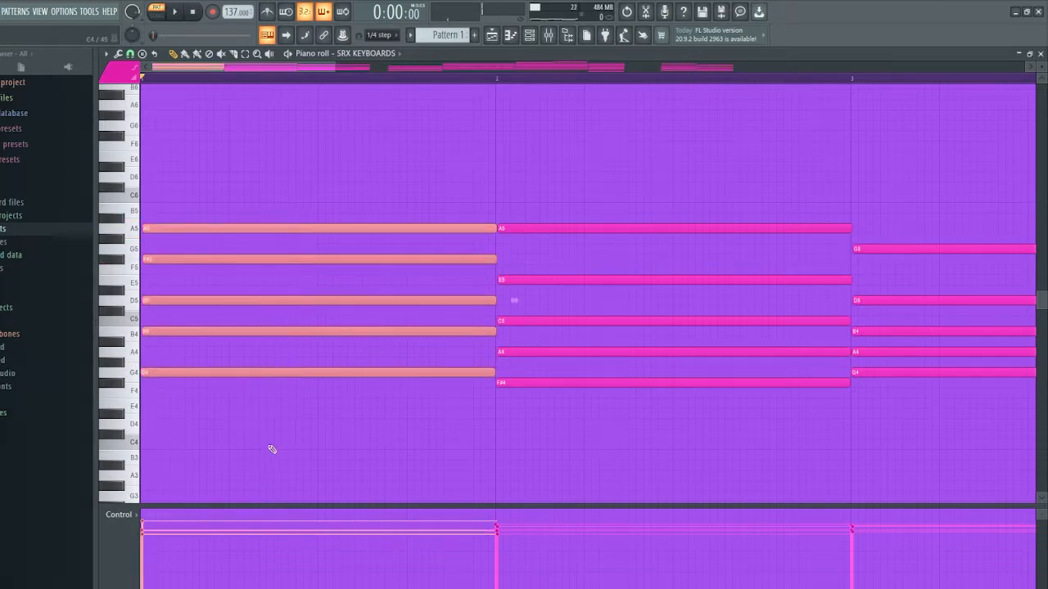
{"action": "scroll", "coordinate": [288, 462], "scroll_direction": "down", "scroll_amount": 5}
{"action": "left_click", "coordinate": [319, 200]}
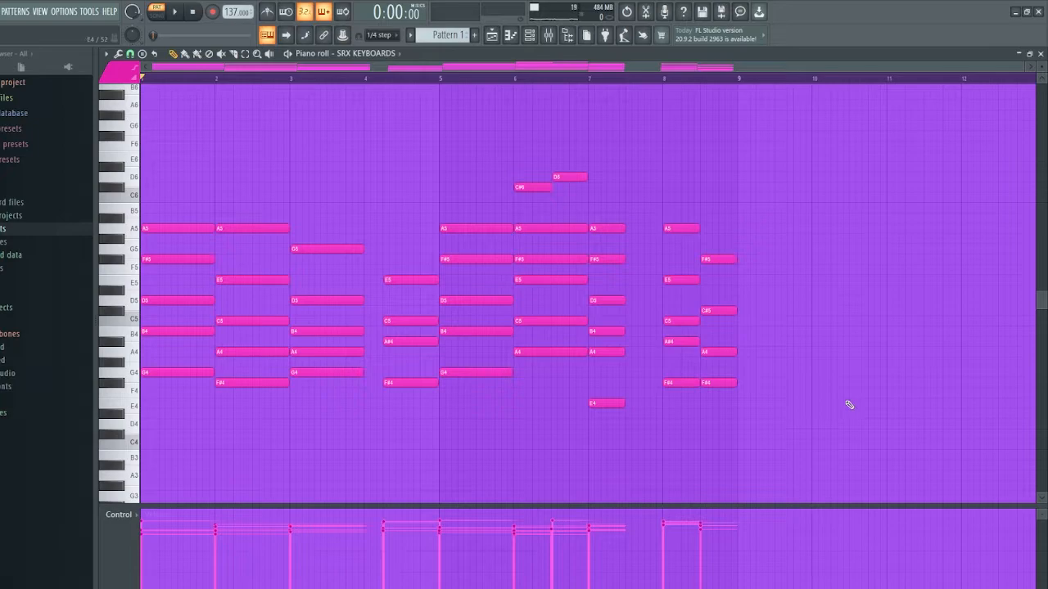
- Try strumming all chords by adjusting the strumizer's start time strength, and discard the change
{"action": "key", "text": "alt+s"}
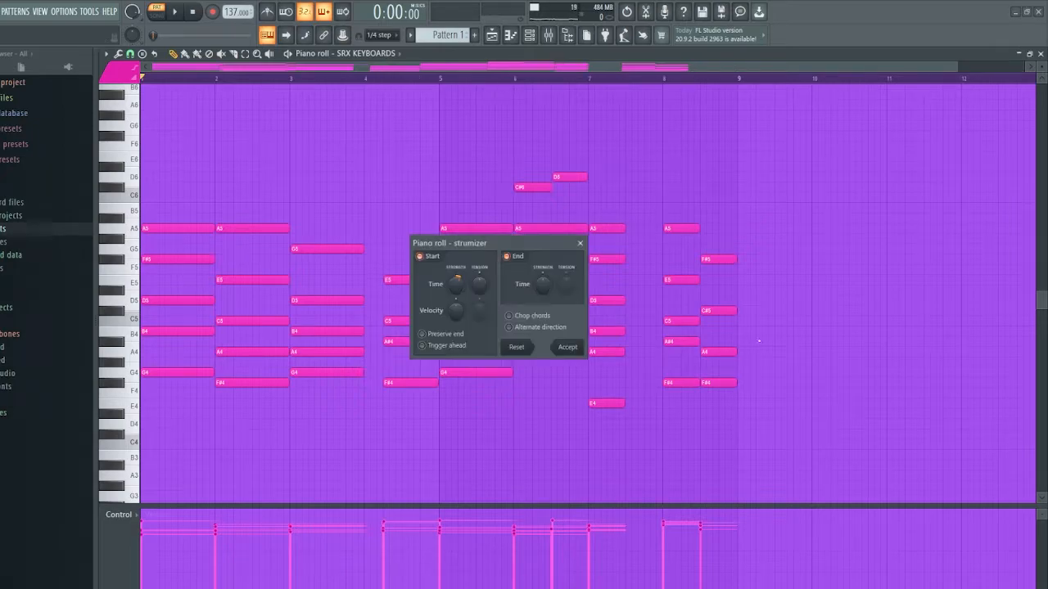
{"action": "left_click_drag", "start_coordinate": [456, 284], "coordinate": [456, 271]}
{"action": "left_click", "coordinate": [581, 243]}
- Examine the individual note start positions of the chord at bar 5 up close
{"action": "scroll", "coordinate": [573, 257], "scroll_direction": "up", "scroll_amount": 8}
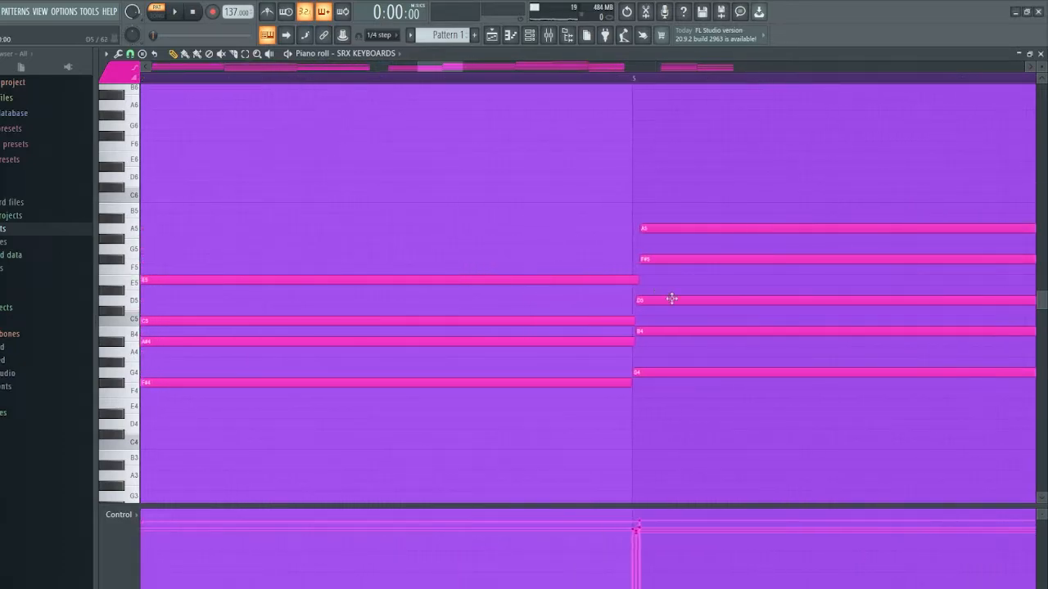
{"action": "left_click_drag", "start_coordinate": [669, 184], "coordinate": [646, 339]}
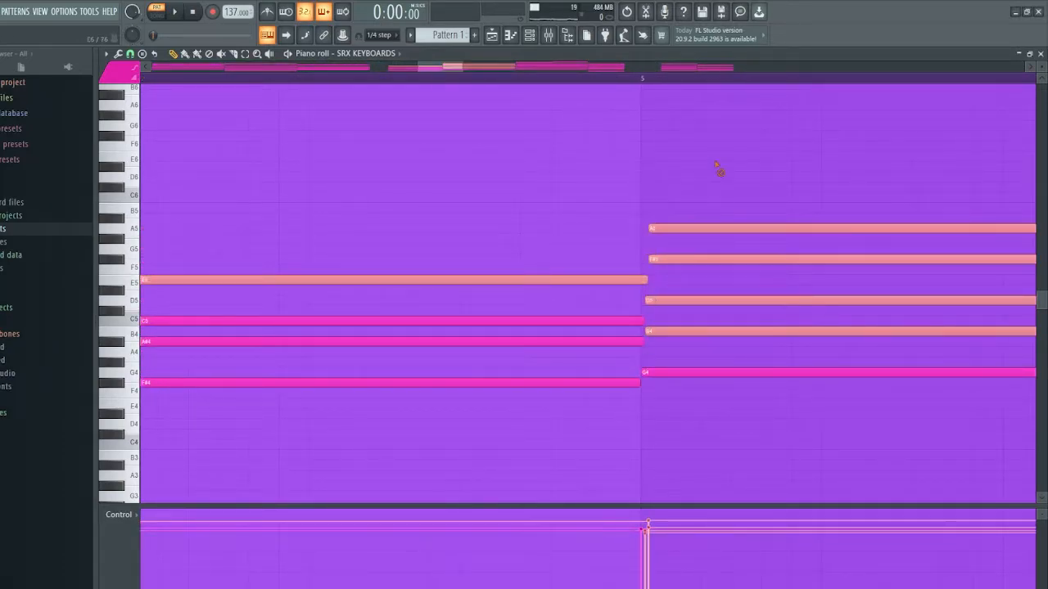
{"action": "left_click", "coordinate": [717, 163], "text": "ctrl"}
{"action": "scroll", "coordinate": [627, 377], "scroll_direction": "down", "scroll_amount": 2}
{"action": "scroll", "coordinate": [592, 448], "scroll_direction": "down", "scroll_amount": 6}
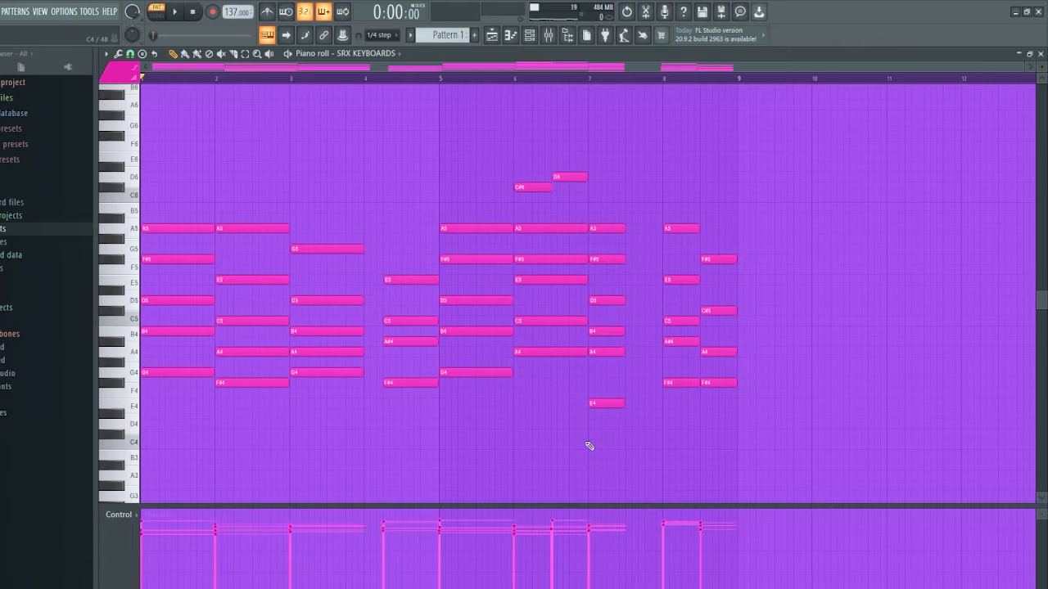
- Try randomizing the pan and velocity levels of all the chord notes, and discard the change
{"action": "key", "text": "alt+r"}
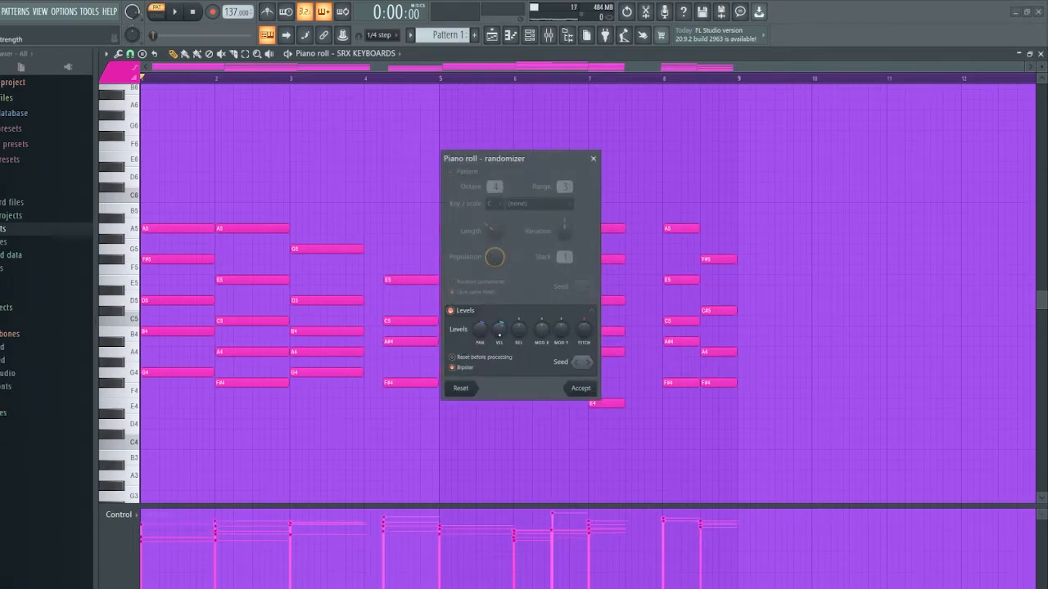
{"action": "left_click_drag", "start_coordinate": [481, 330], "coordinate": [499, 310]}
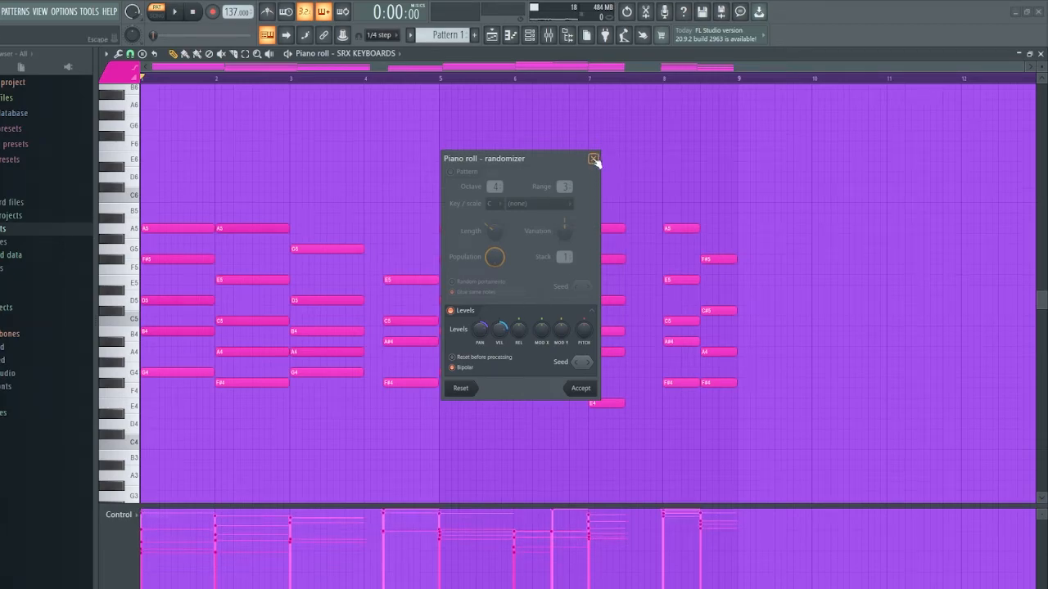
{"action": "left_click", "coordinate": [593, 159]}
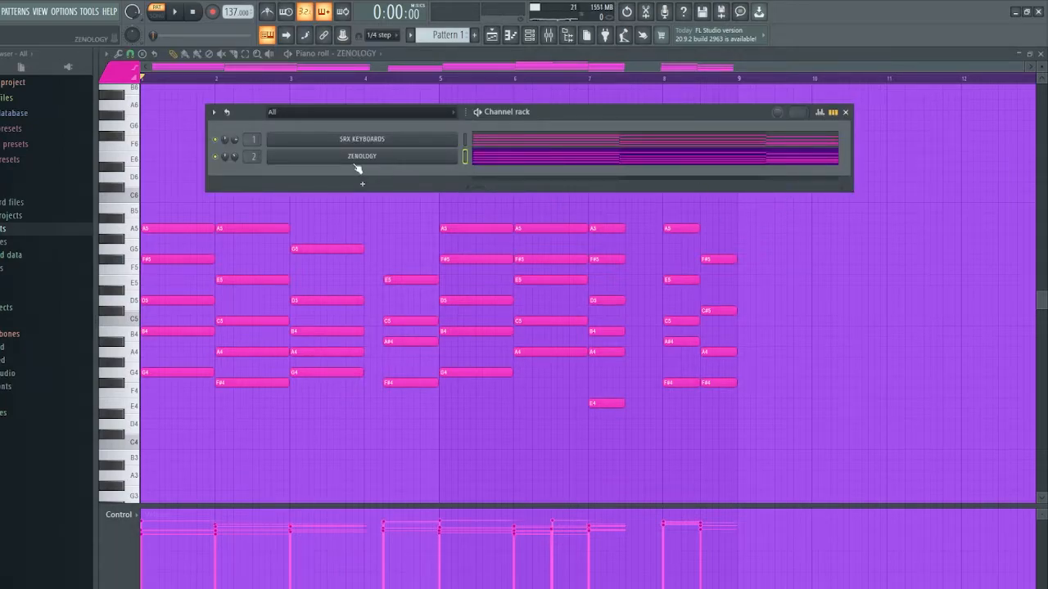
- View the ZENOLOGY channel's pad preset and play back the chord pattern with that layer
{"action": "left_click", "coordinate": [357, 159]}
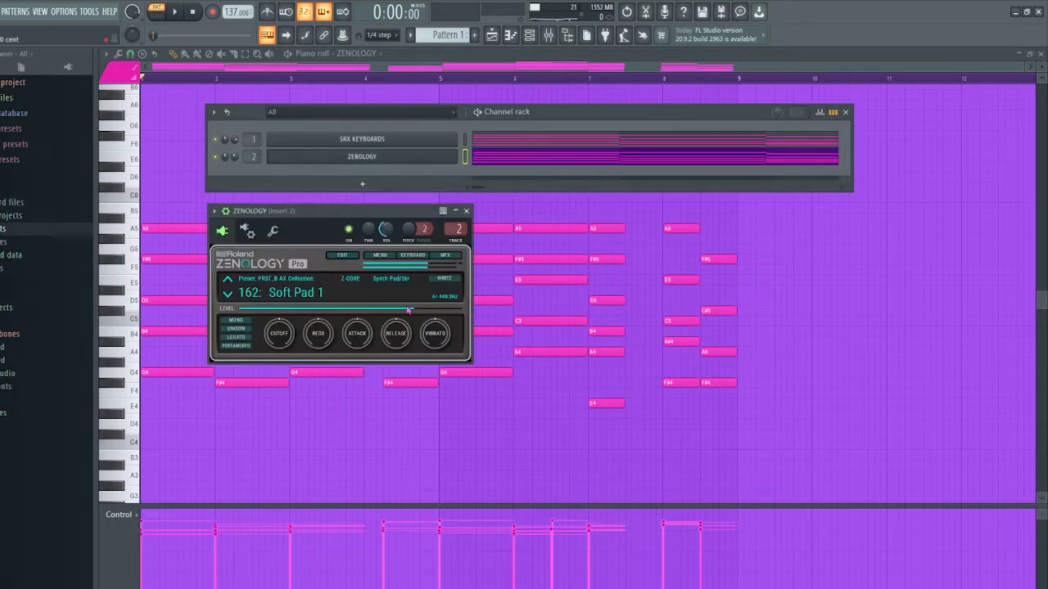
{"action": "left_click", "coordinate": [466, 212]}
{"action": "left_click", "coordinate": [530, 35]}
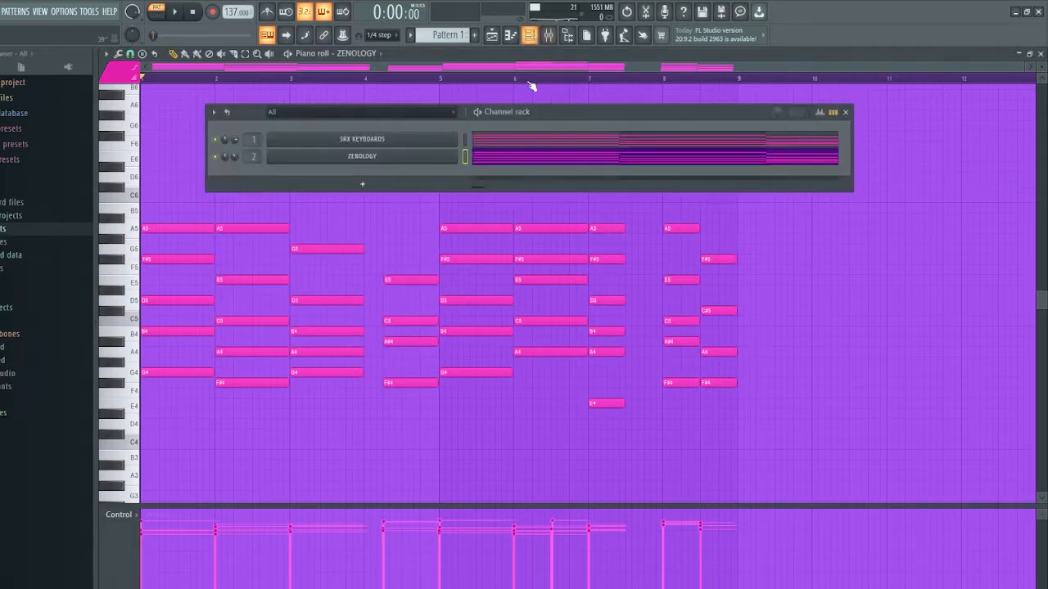
{"action": "key", "text": "F6"}
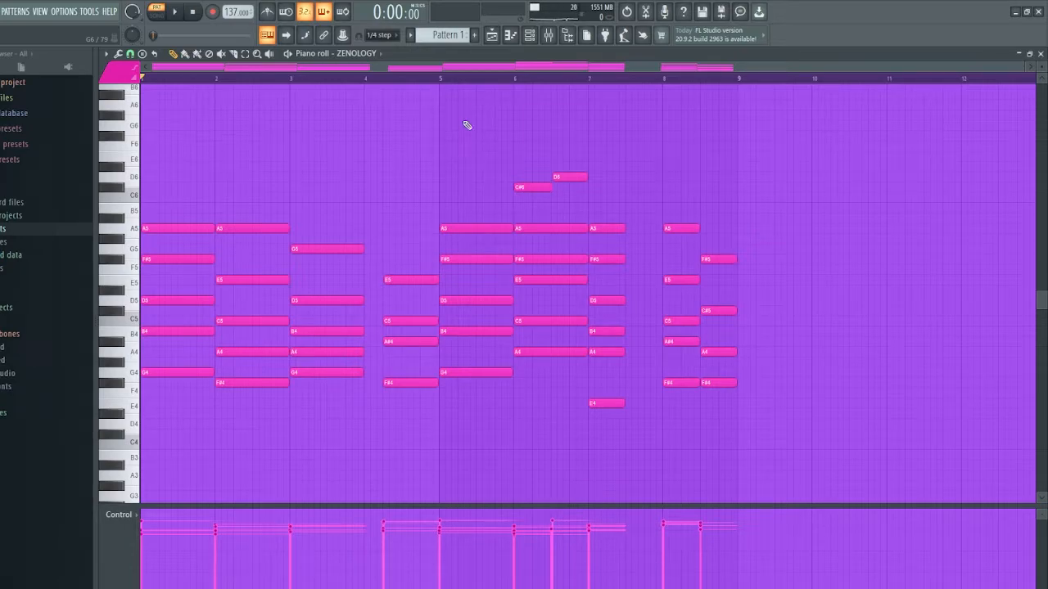
{"action": "key", "text": "space"}
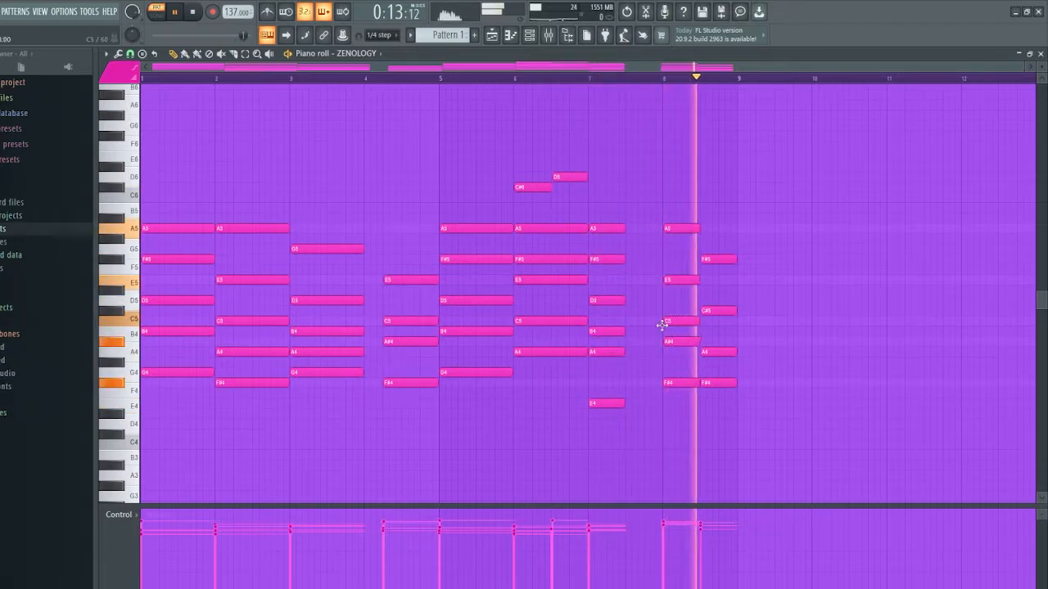
{"action": "key", "text": "space"}
- Close the Surge XT lead synth to reveal its melody notes and play back the pattern
{"action": "key", "text": "F6"}
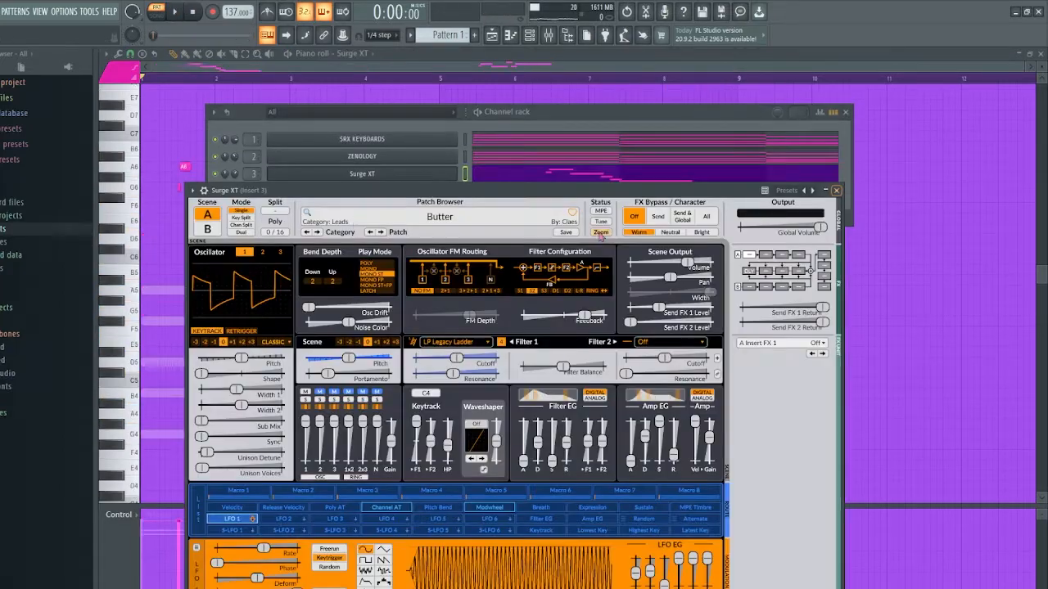
{"action": "left_click", "coordinate": [836, 190]}
{"action": "left_click", "coordinate": [847, 112]}
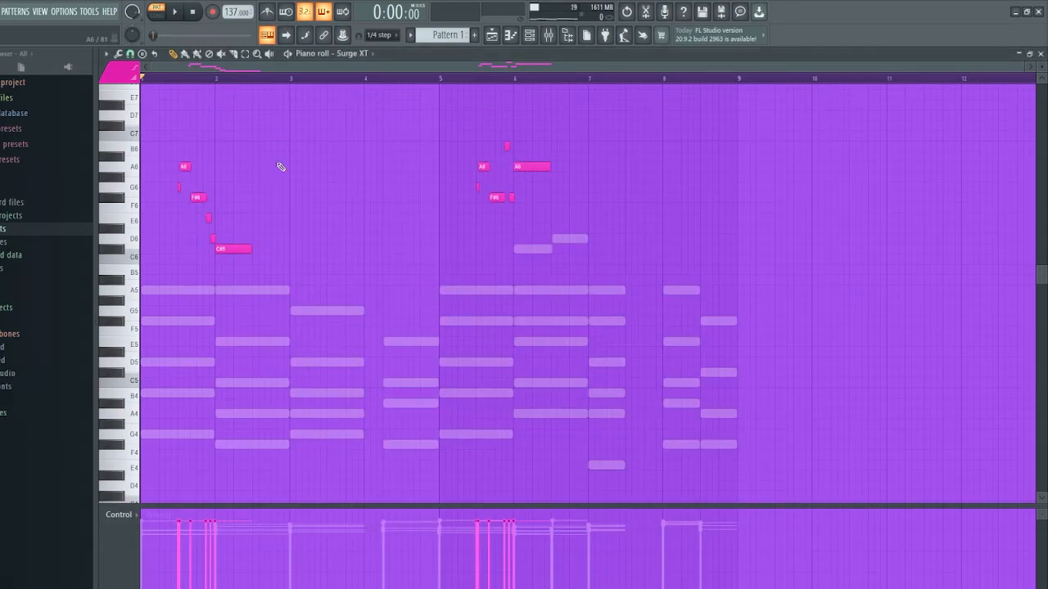
{"action": "key", "text": "space"}
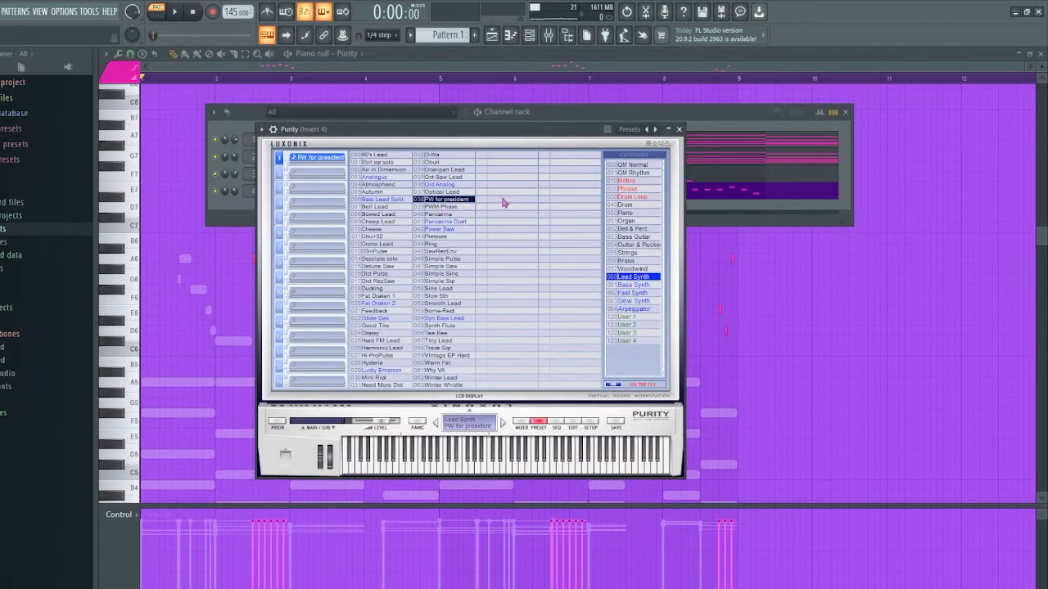
- Close the Purity synth and channel rack, and examine the Purity lead notes across the pattern during playback
{"action": "left_click", "coordinate": [679, 128]}
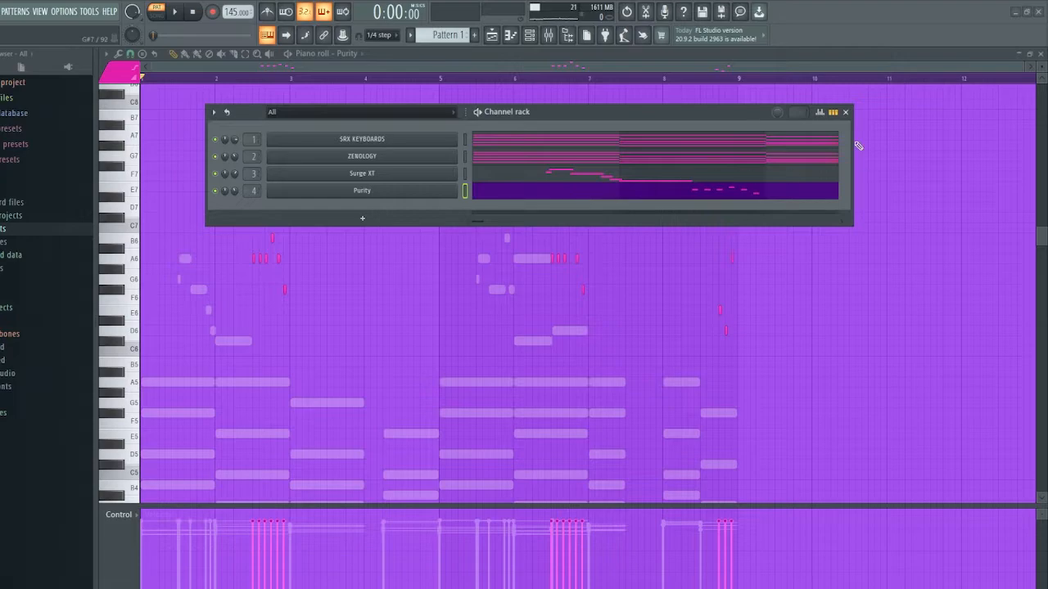
{"action": "left_click", "coordinate": [846, 113]}
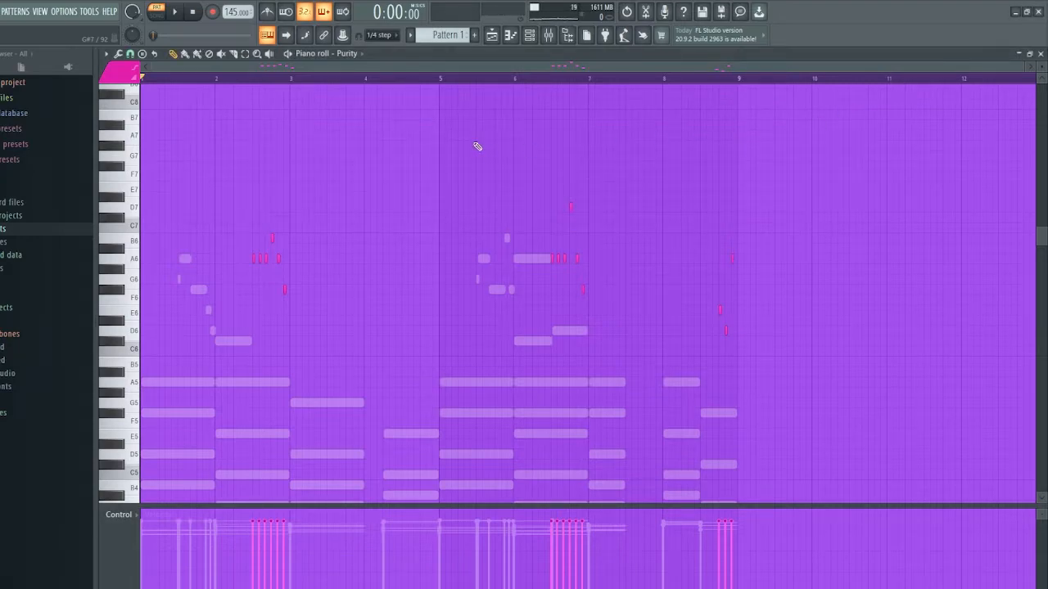
{"action": "key", "text": "space"}
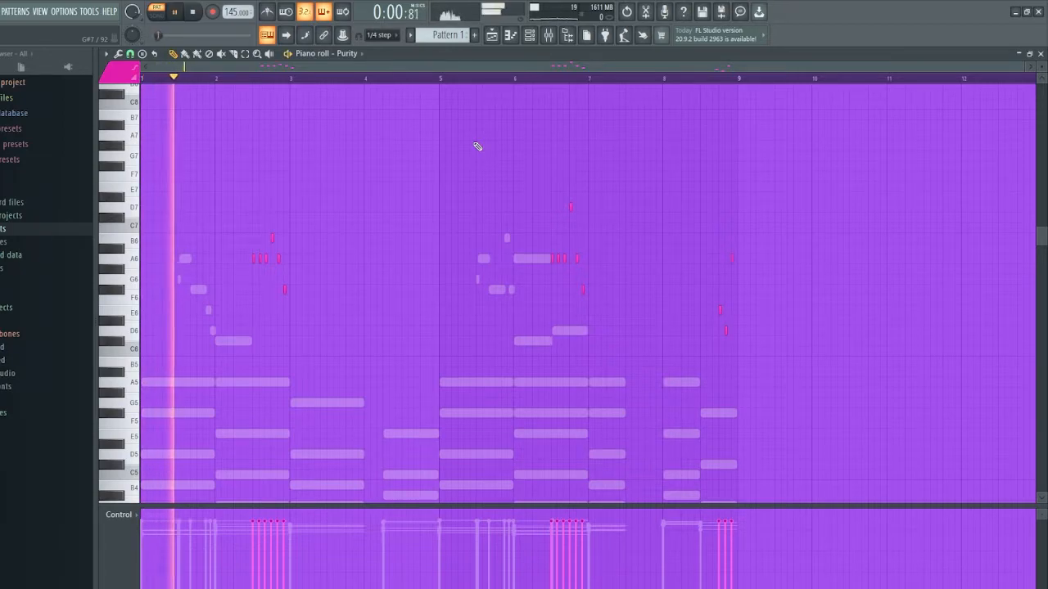
{"action": "scroll", "coordinate": [459, 158], "scroll_direction": "down", "scroll_amount": 2}
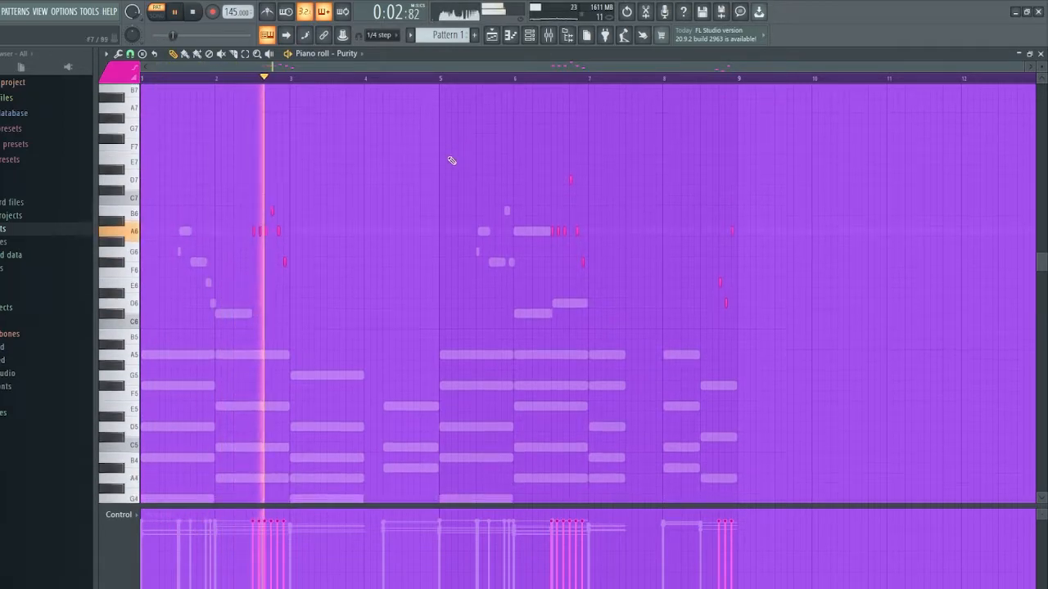
{"action": "scroll", "coordinate": [268, 220], "scroll_direction": "up", "scroll_amount": 5}
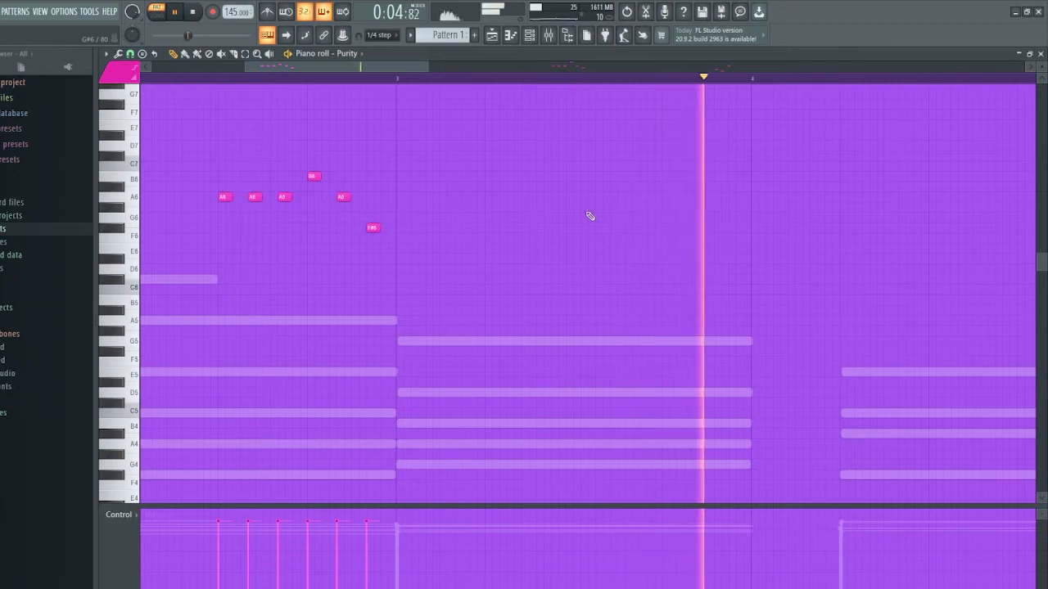
{"action": "scroll", "coordinate": [602, 222], "scroll_direction": "down", "scroll_amount": 5}
{"action": "scroll", "coordinate": [613, 226], "scroll_direction": "up", "scroll_amount": 5}
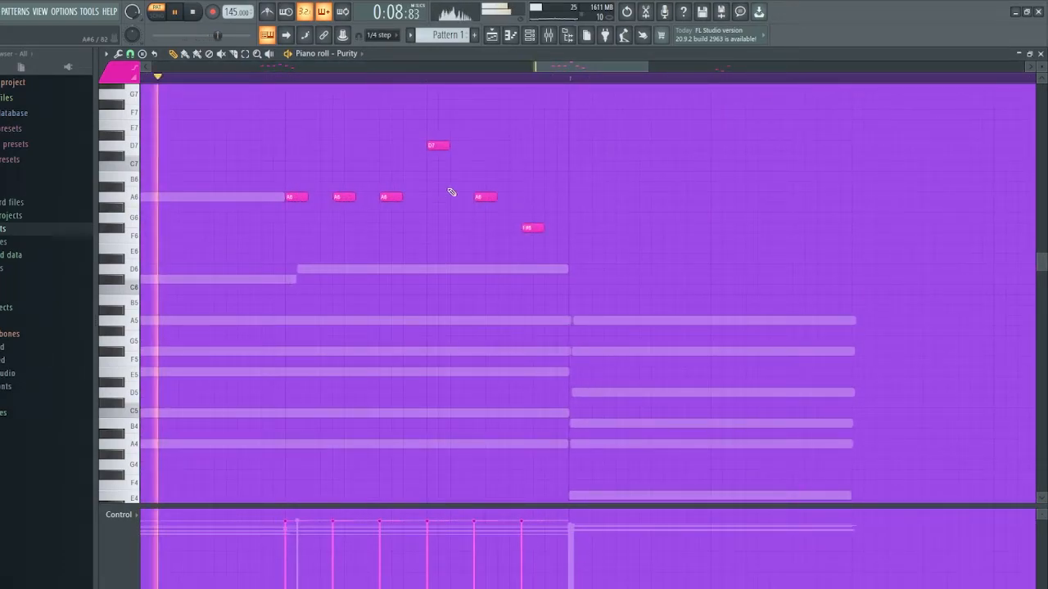
{"action": "scroll", "coordinate": [517, 193], "scroll_direction": "down", "scroll_amount": 2}
{"action": "scroll", "coordinate": [515, 192], "scroll_direction": "down", "scroll_amount": 2}
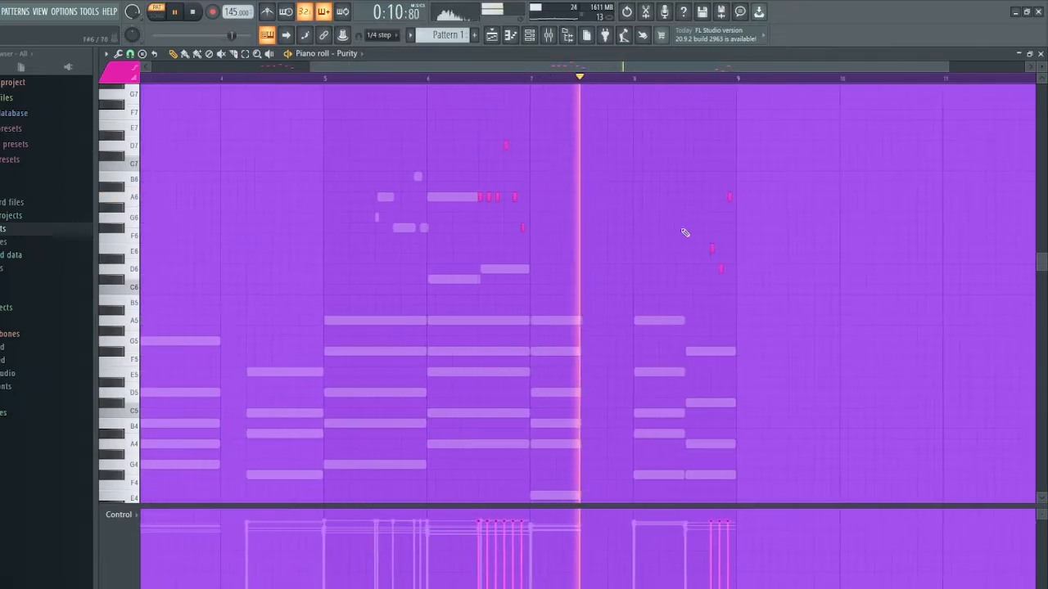
{"action": "scroll", "coordinate": [753, 236], "scroll_direction": "up", "scroll_amount": 4}
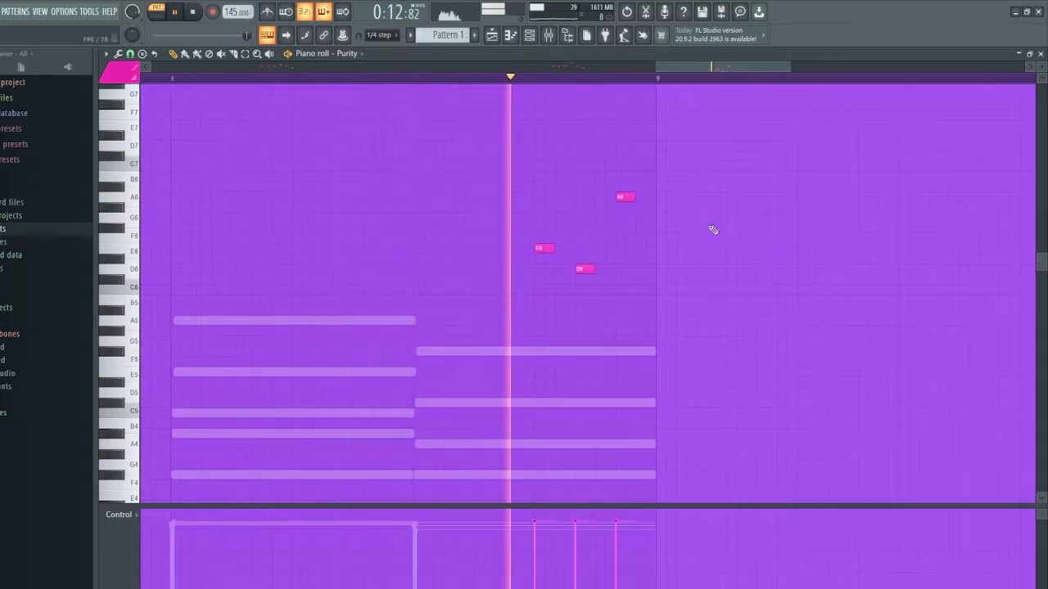
- Close the Purity #2 synth and channel rack, examine its repeated A6 and A7 notes, and play back the pattern
{"action": "scroll", "coordinate": [701, 229], "scroll_direction": "down", "scroll_amount": 2}
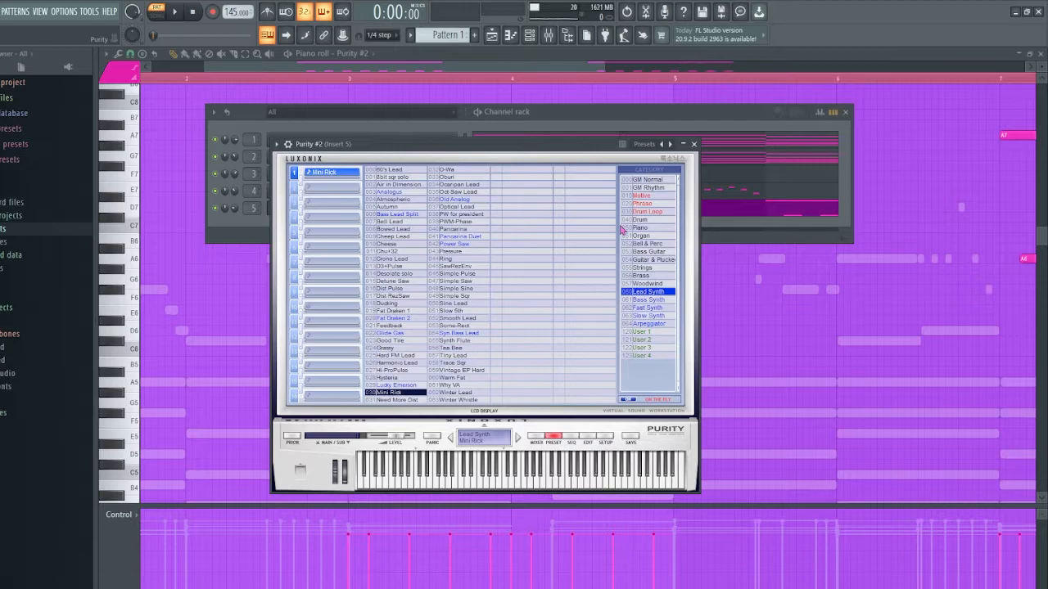
{"action": "left_click", "coordinate": [693, 144]}
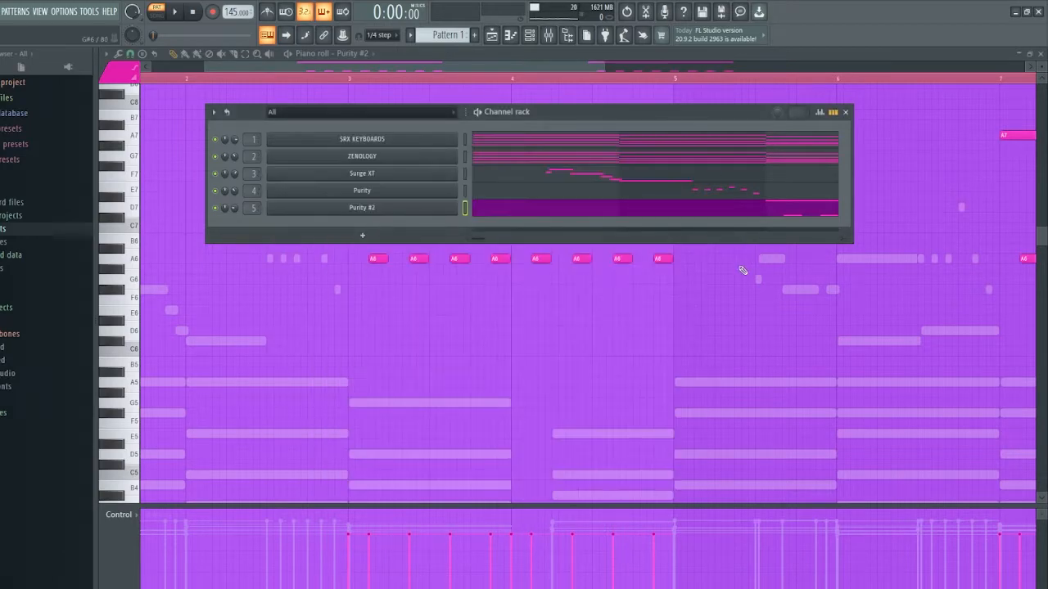
{"action": "key", "text": "F6"}
{"action": "scroll", "coordinate": [464, 227], "scroll_direction": "down", "scroll_amount": 2}
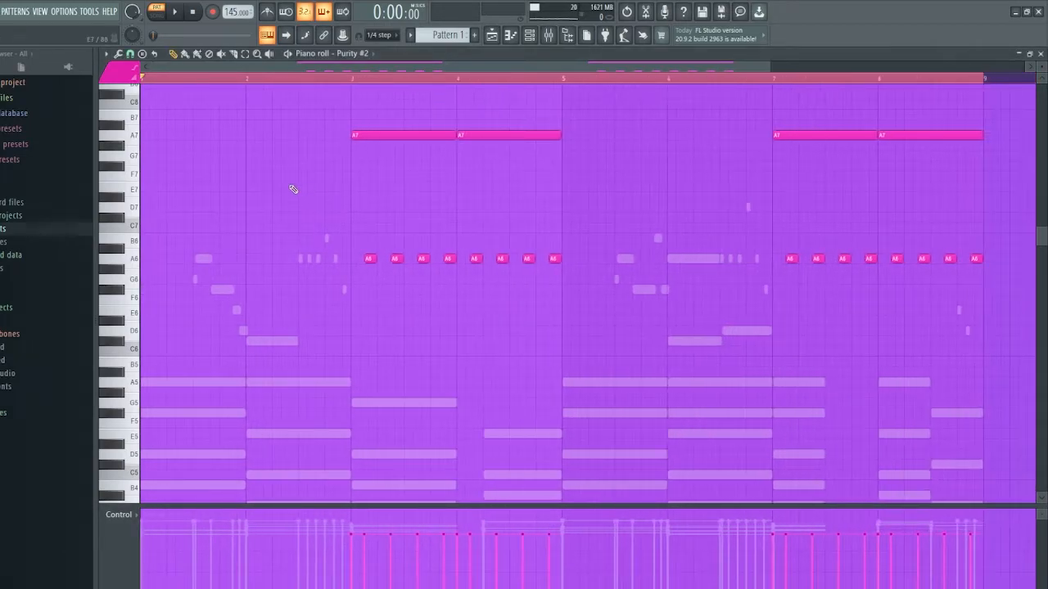
{"action": "scroll", "coordinate": [292, 187], "scroll_direction": "up", "scroll_amount": 3}
{"action": "scroll", "coordinate": [722, 358], "scroll_direction": "down", "scroll_amount": 3}
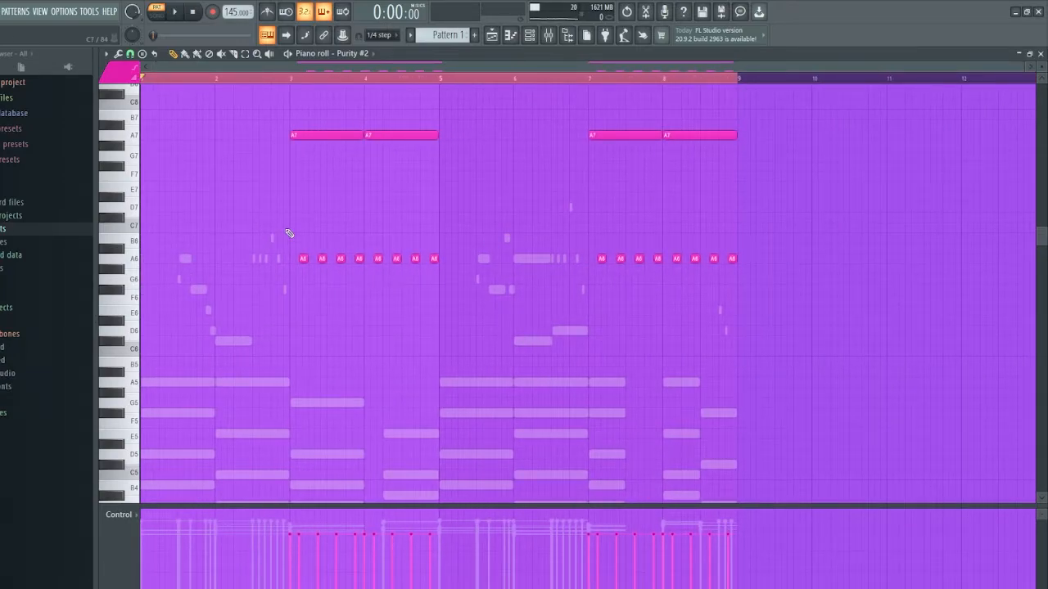
{"action": "key", "text": "space"}
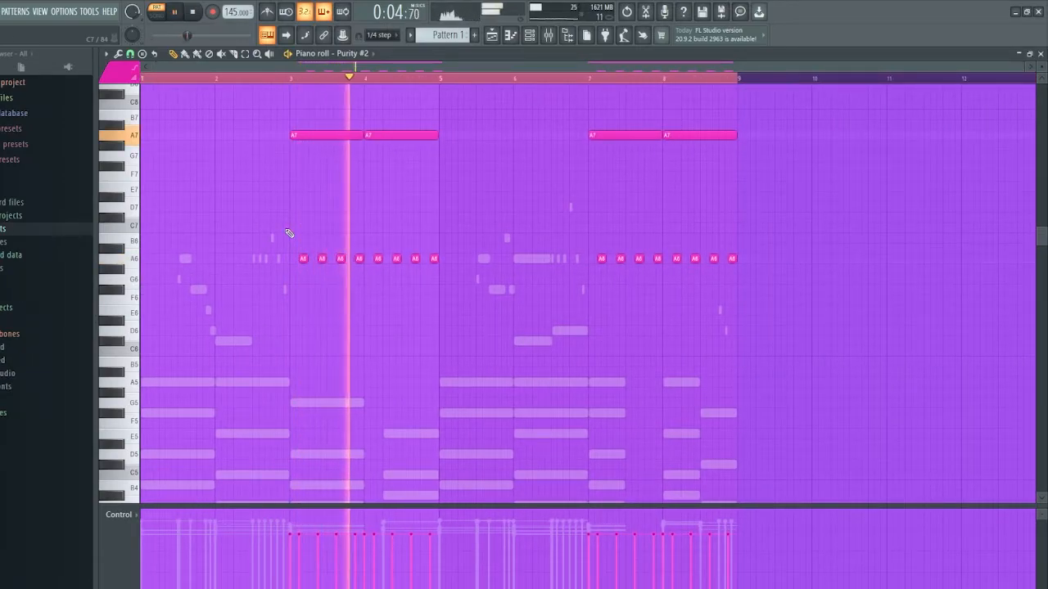
{"action": "key", "text": "space"}
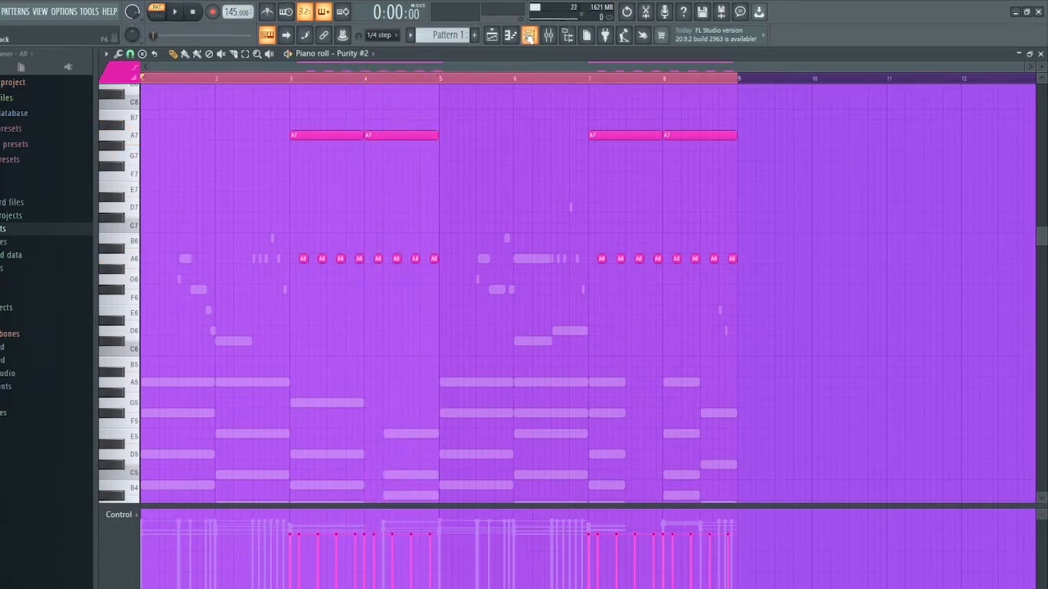
- Play back the pattern while viewing the sustained SRX ORCHESTRA notes and the SRX ORCHESTRA #2 arpeggio
{"action": "key", "text": "space"}
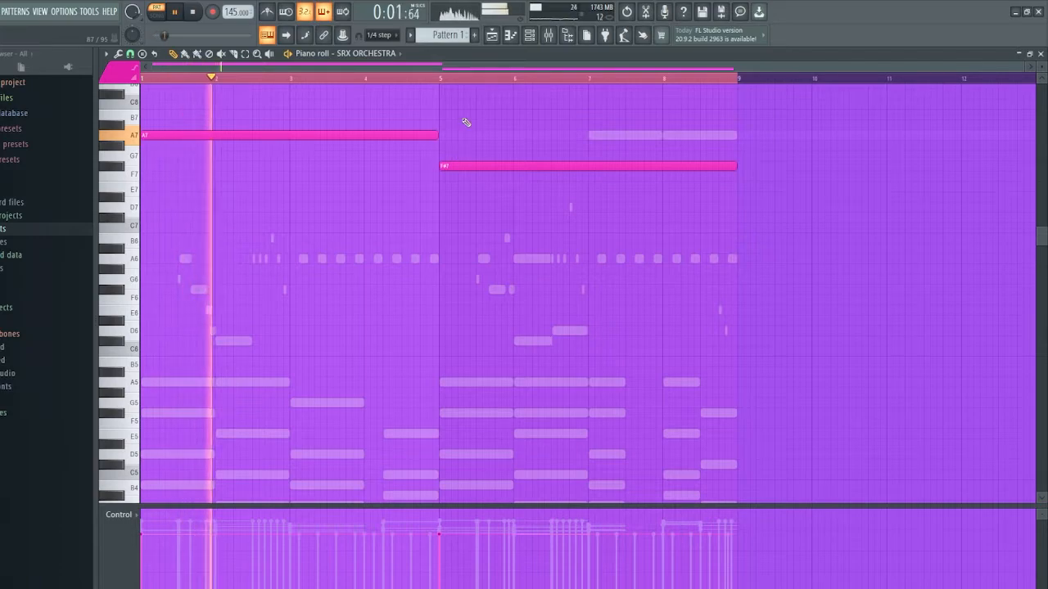
{"action": "key", "text": "F6"}
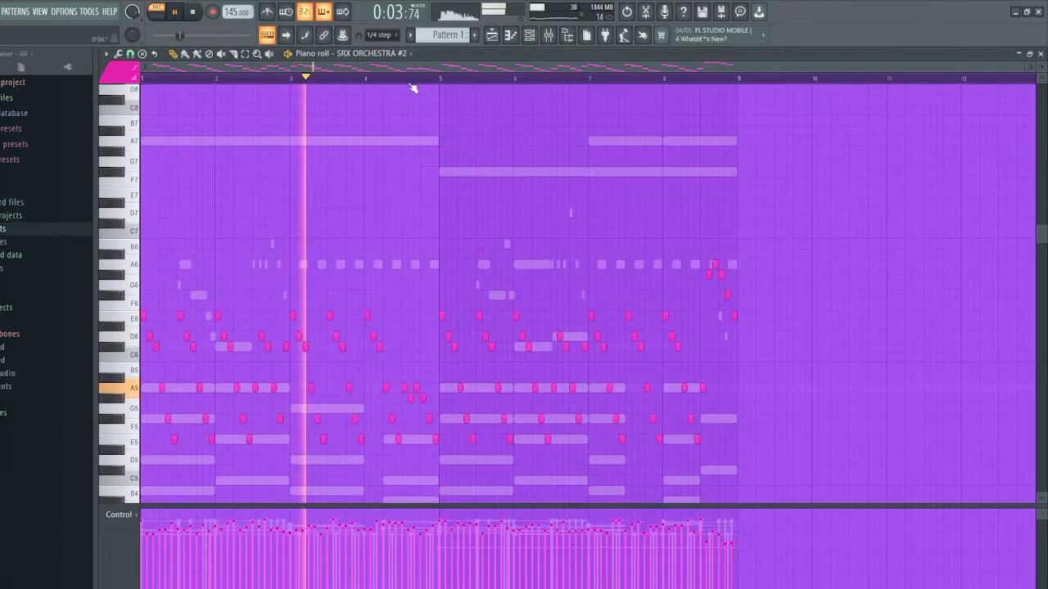
{"action": "key", "text": "F6"}
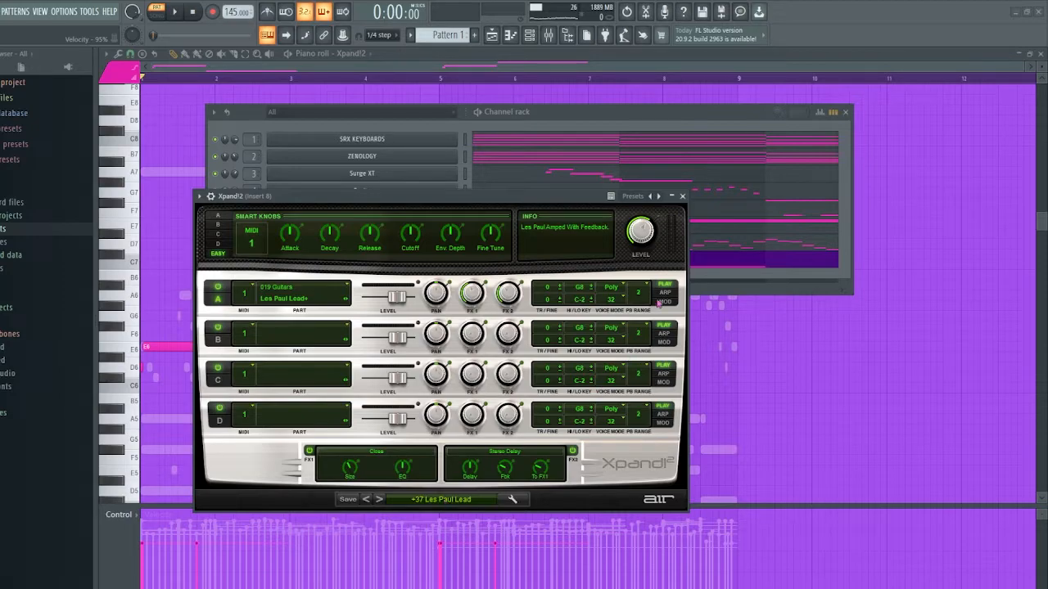
- Close the Xpand!2 Les Paul Lead synth and channel rack, examine its guitar notes, and play back the pattern
{"action": "left_click", "coordinate": [682, 197]}
{"action": "key", "text": "F6"}
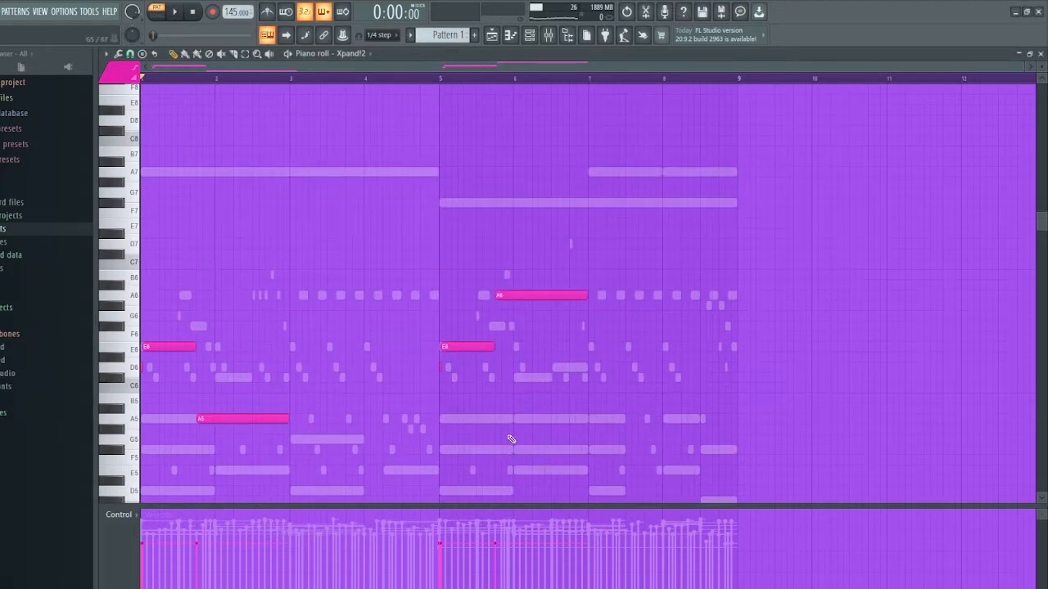
{"action": "scroll", "coordinate": [236, 393], "scroll_direction": "up", "scroll_amount": 5}
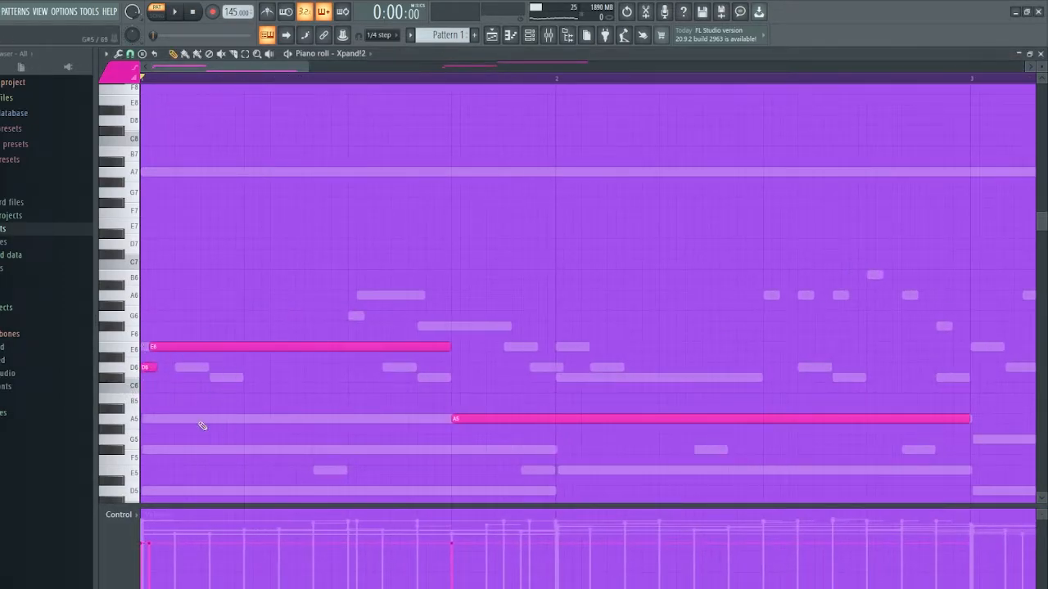
{"action": "scroll", "coordinate": [407, 429], "scroll_direction": "down", "scroll_amount": 2}
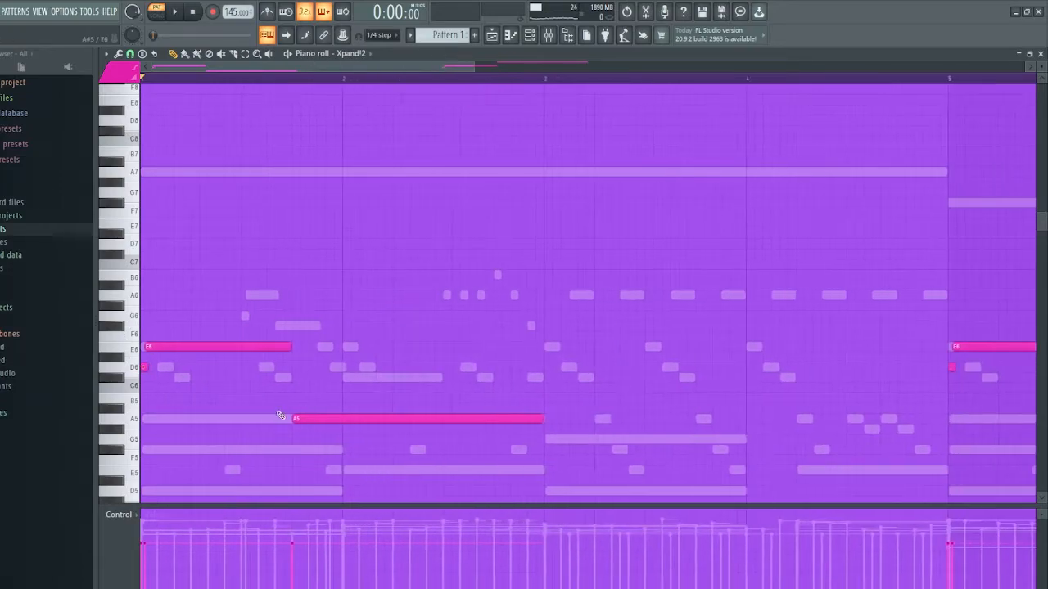
{"action": "scroll", "coordinate": [319, 421], "scroll_direction": "down", "scroll_amount": 5}
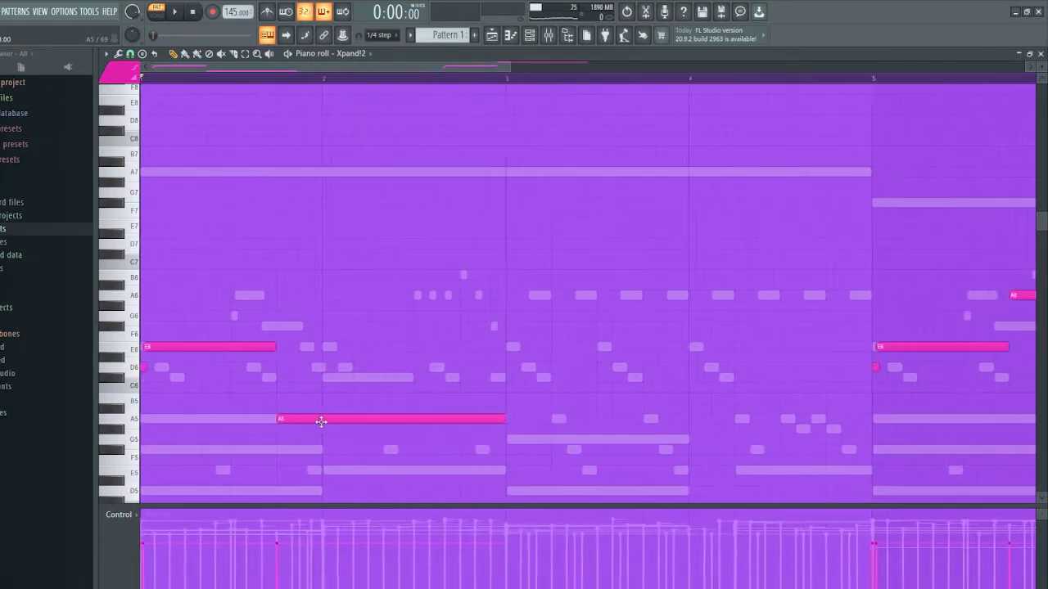
{"action": "scroll", "coordinate": [471, 347], "scroll_direction": "up", "scroll_amount": 4}
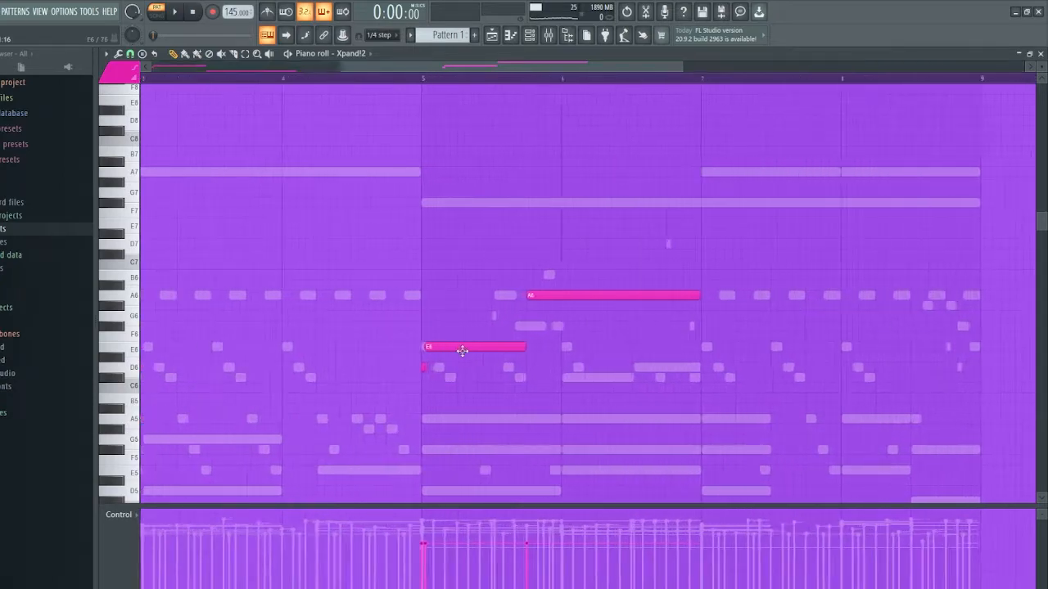
{"action": "scroll", "coordinate": [643, 330], "scroll_direction": "down", "scroll_amount": 4}
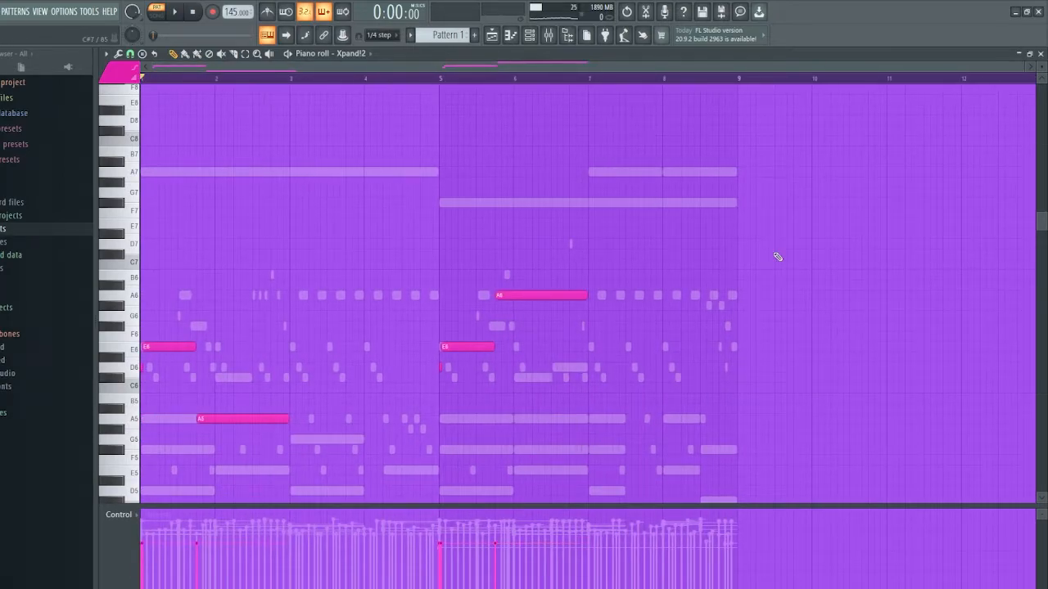
{"action": "key", "text": "space"}
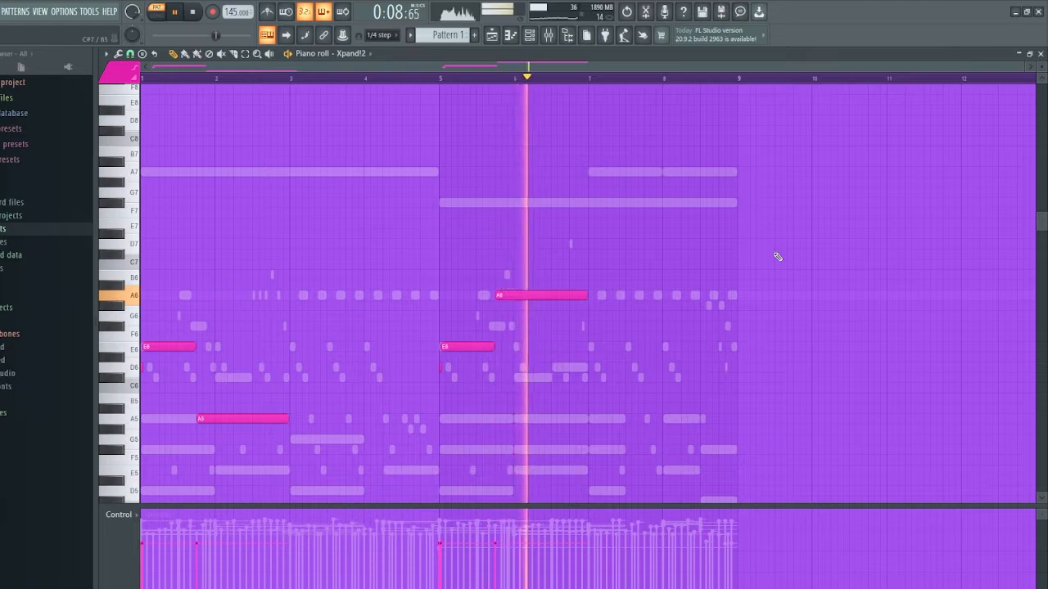
{"action": "key", "text": "space"}
- Show the channel rack and mixer, and assign the D-50 channel to mixer insert 9
{"action": "key", "text": "F6"}
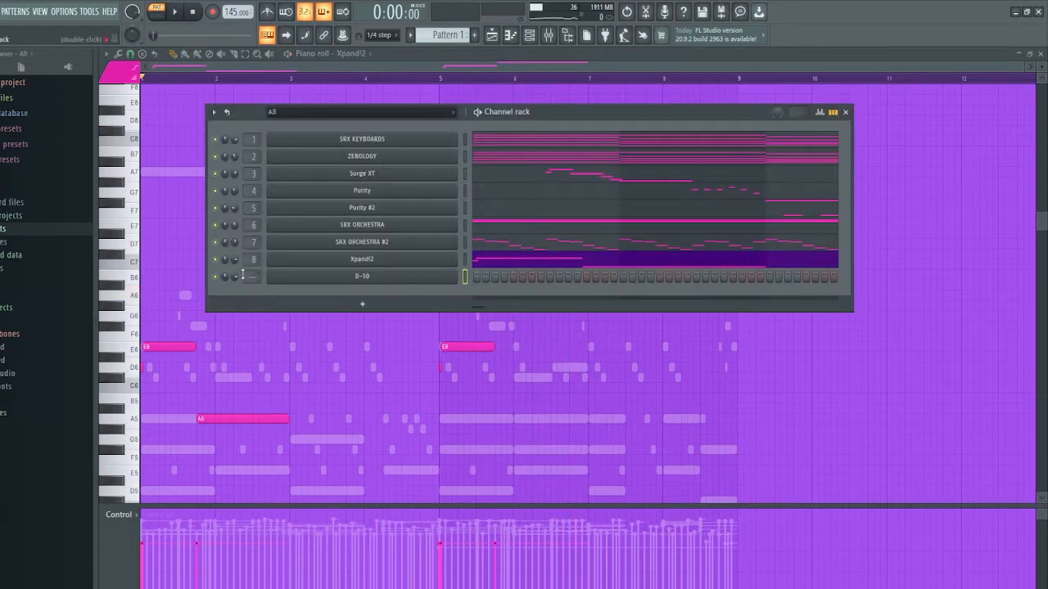
{"action": "key", "text": "F9"}
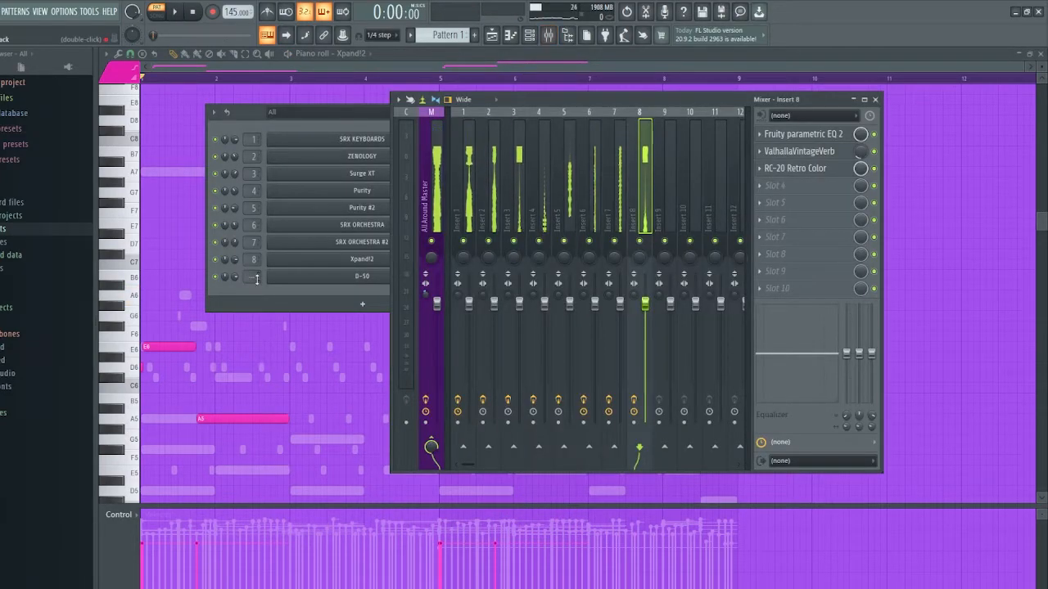
{"action": "key", "text": "F6"}
{"action": "key", "text": "F6"}
{"action": "key", "text": "F9"}
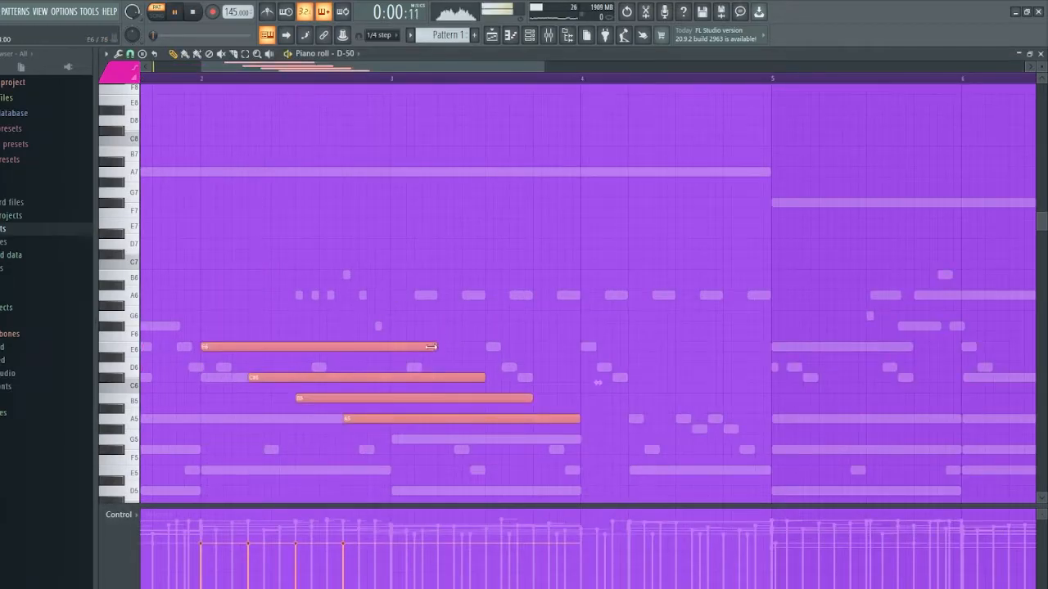
- Shorten the four overlapping D-50 notes E6, C#6, B5 and A5 to about one beat each
{"action": "left_click_drag", "start_coordinate": [431, 347], "coordinate": [246, 347]}
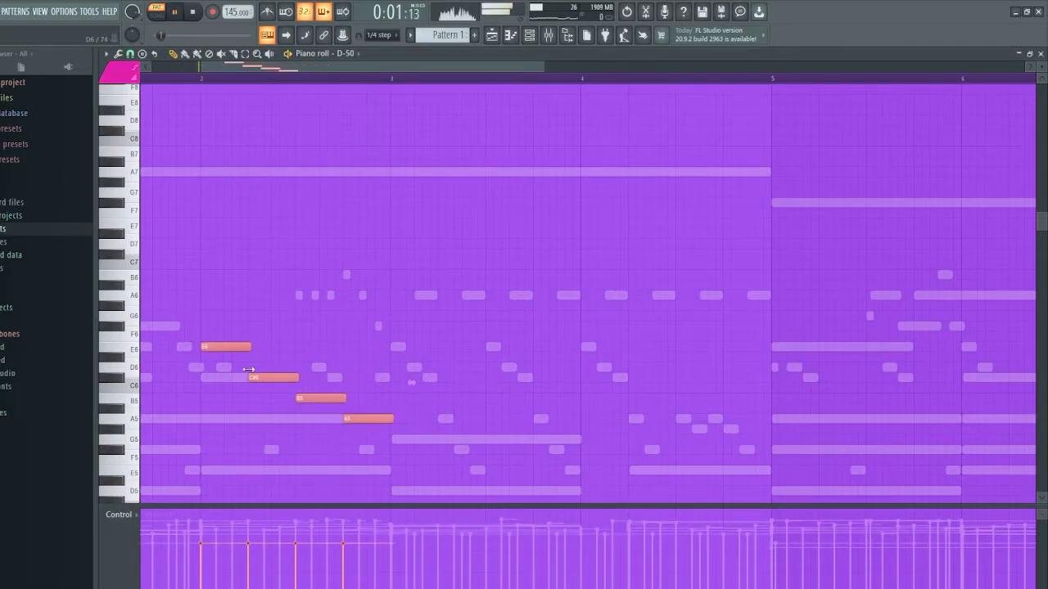
{"action": "scroll", "coordinate": [306, 326], "scroll_direction": "down", "scroll_amount": 5}
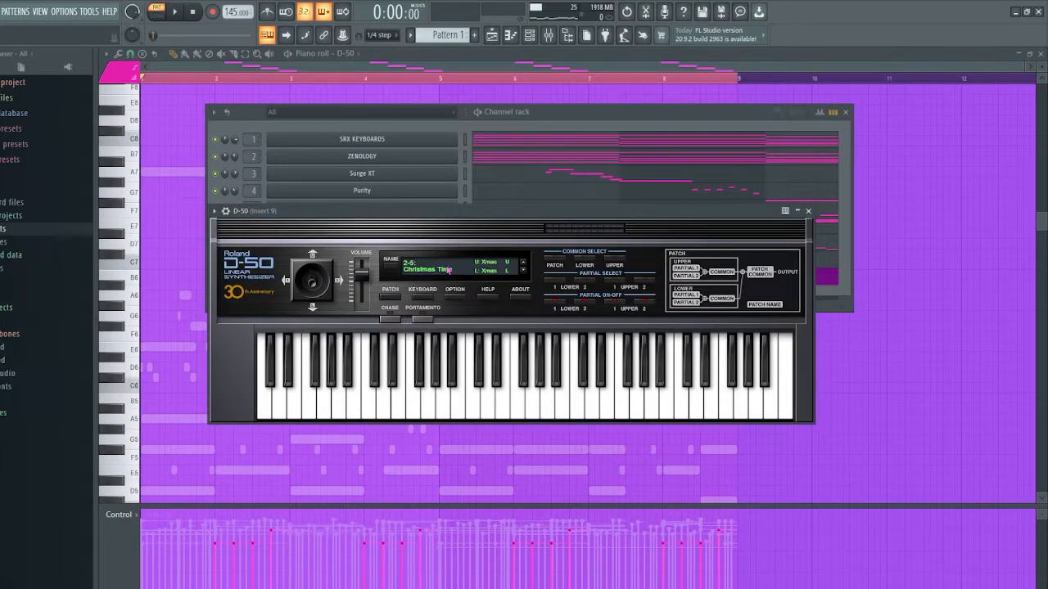
- Close the D-50 synth and channel rack, review its descending four-note runs, and play back the pattern with that layer
{"action": "left_click", "coordinate": [806, 212]}
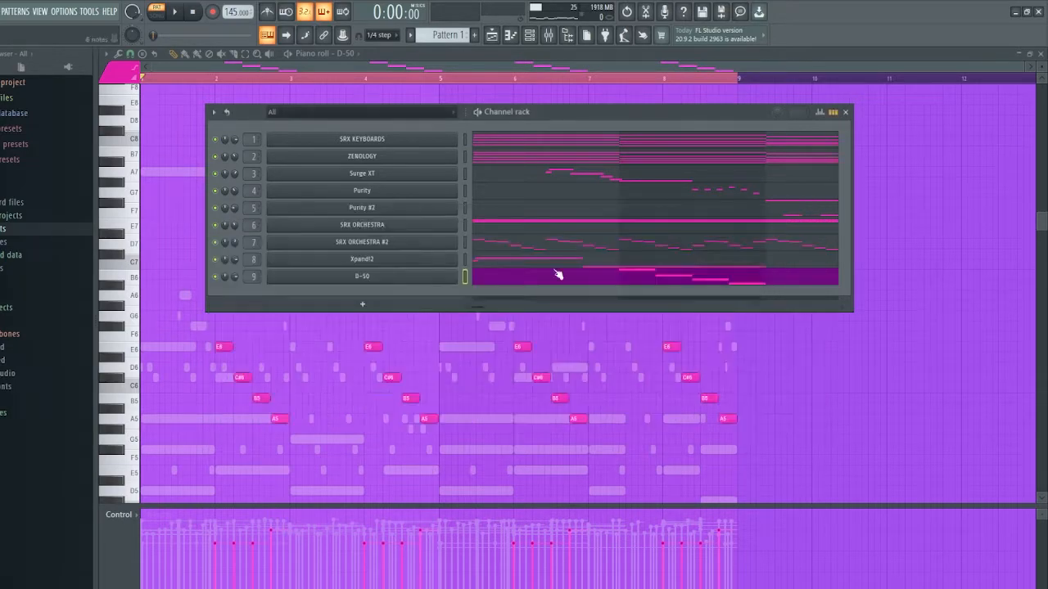
{"action": "key", "text": "F6"}
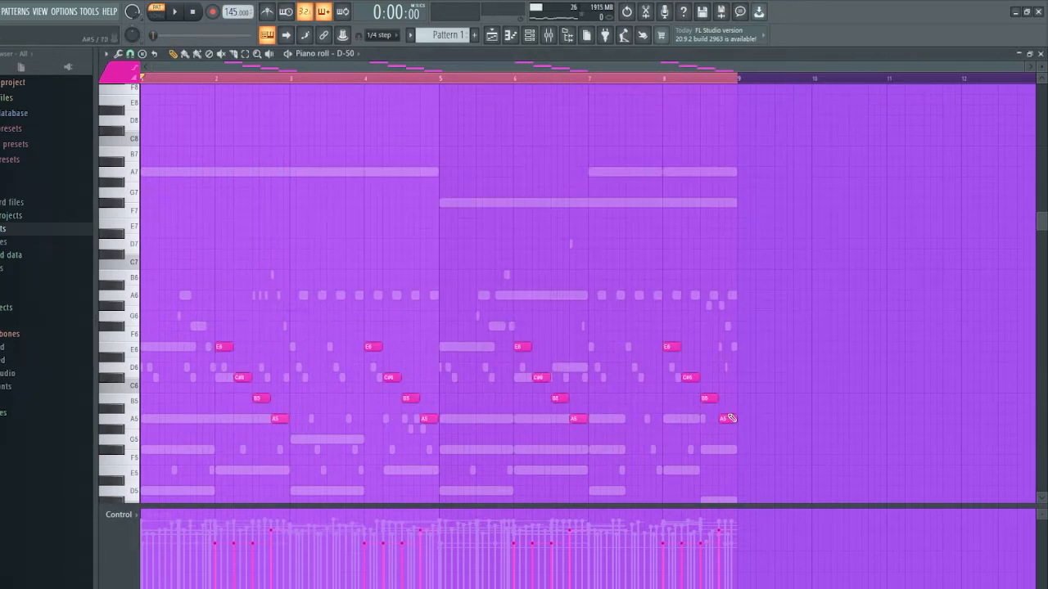
{"action": "left_click_drag", "start_coordinate": [760, 442], "coordinate": [140, 262]}
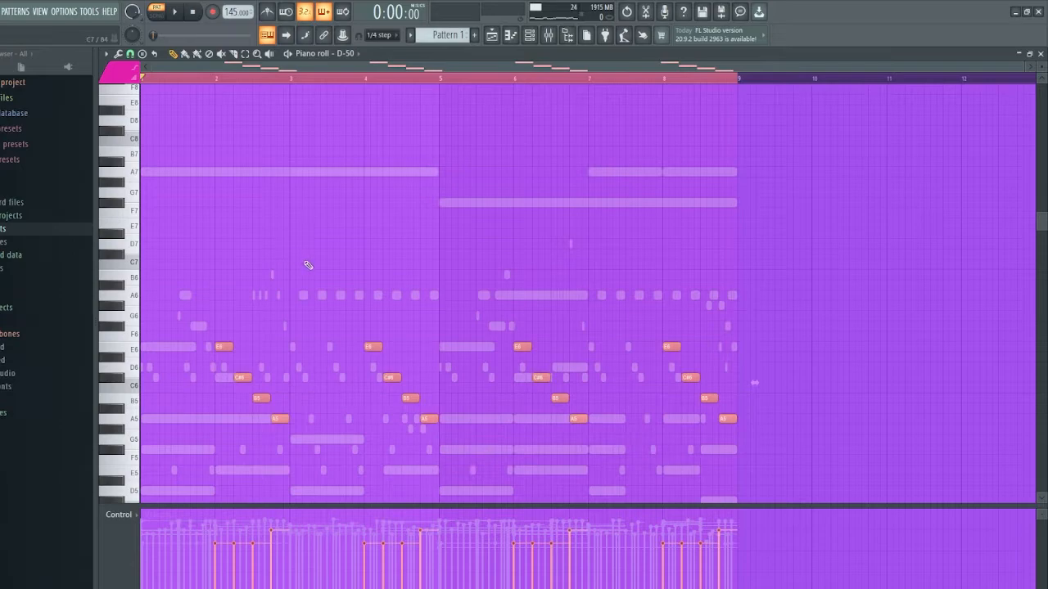
{"action": "left_click", "coordinate": [308, 262], "text": "ctrl"}
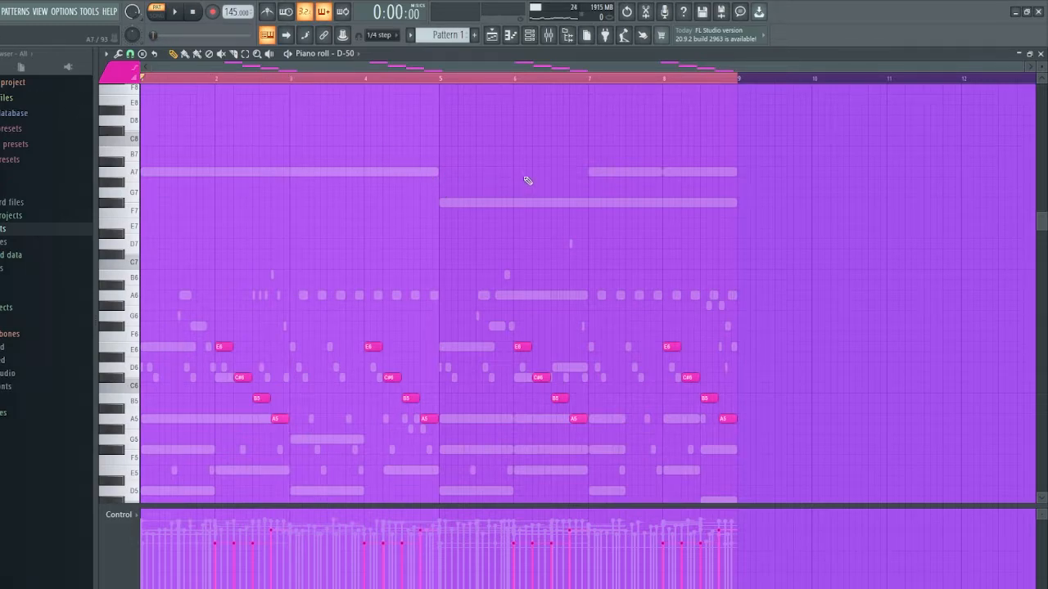
{"action": "key", "text": "space"}
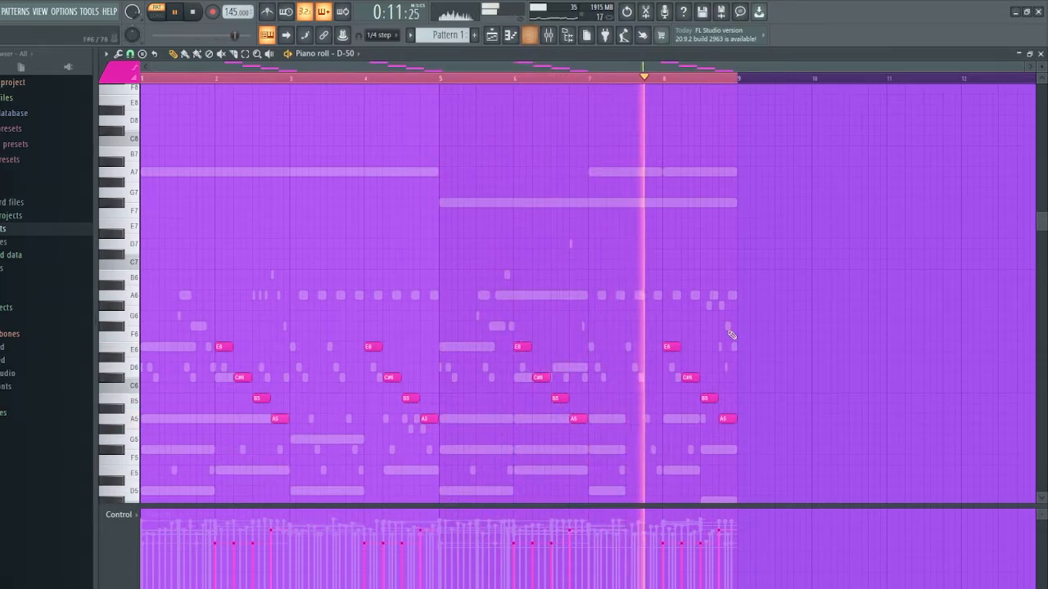
{"action": "key", "text": "space"}
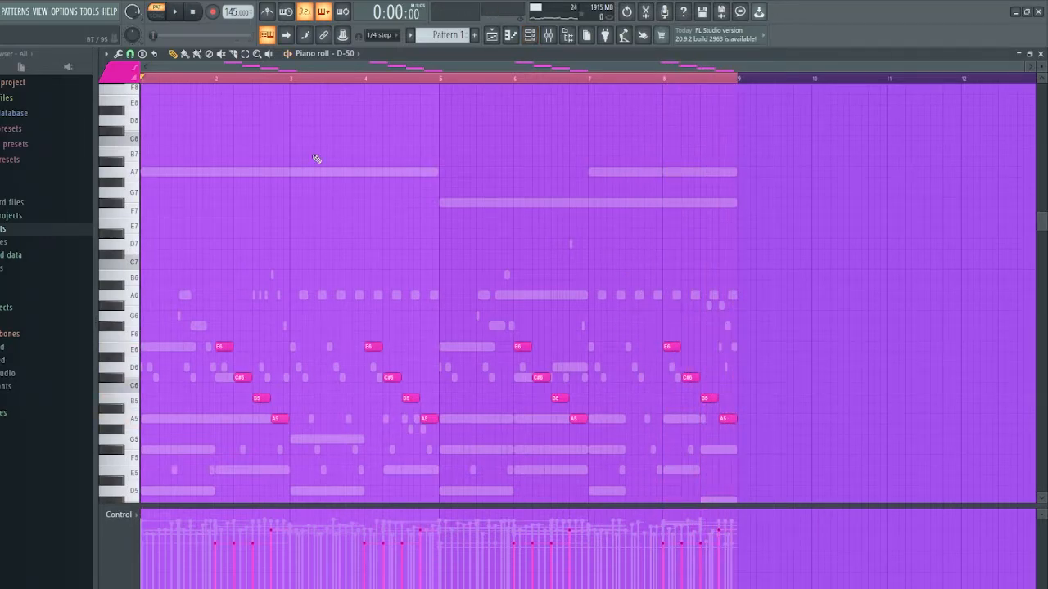
- Play back the pattern and examine the Glum Xool Rim hits in the piano roll
{"action": "key", "text": "F6"}
{"action": "key", "text": "space"}
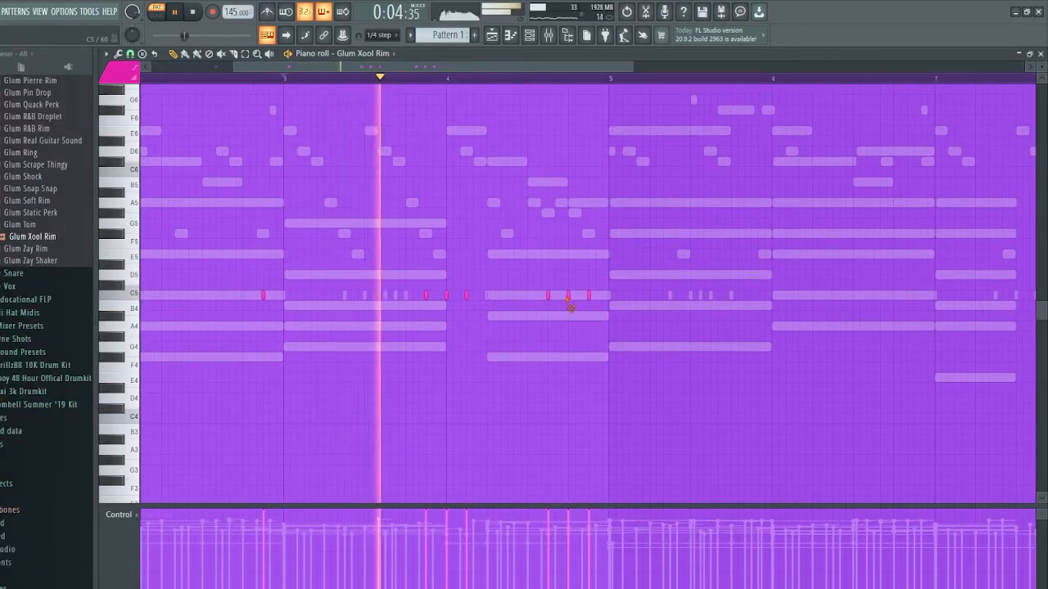
{"action": "scroll", "coordinate": [522, 258], "scroll_direction": "down", "scroll_amount": 3}
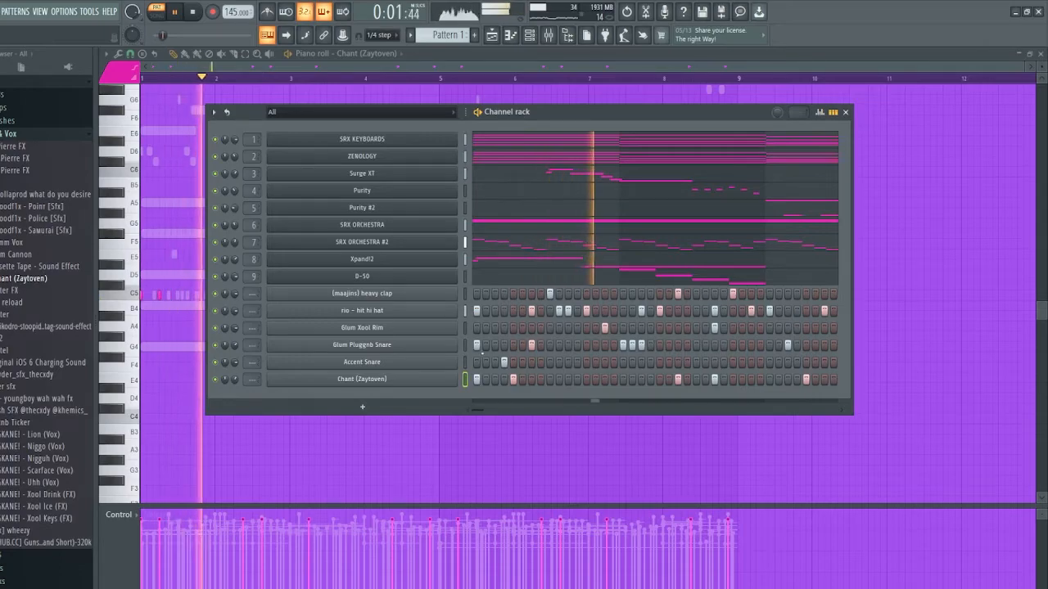
- Hide the channel rack and examine the Chant (Zaytoven) hits across the pattern during playback
{"action": "key", "text": "F6"}
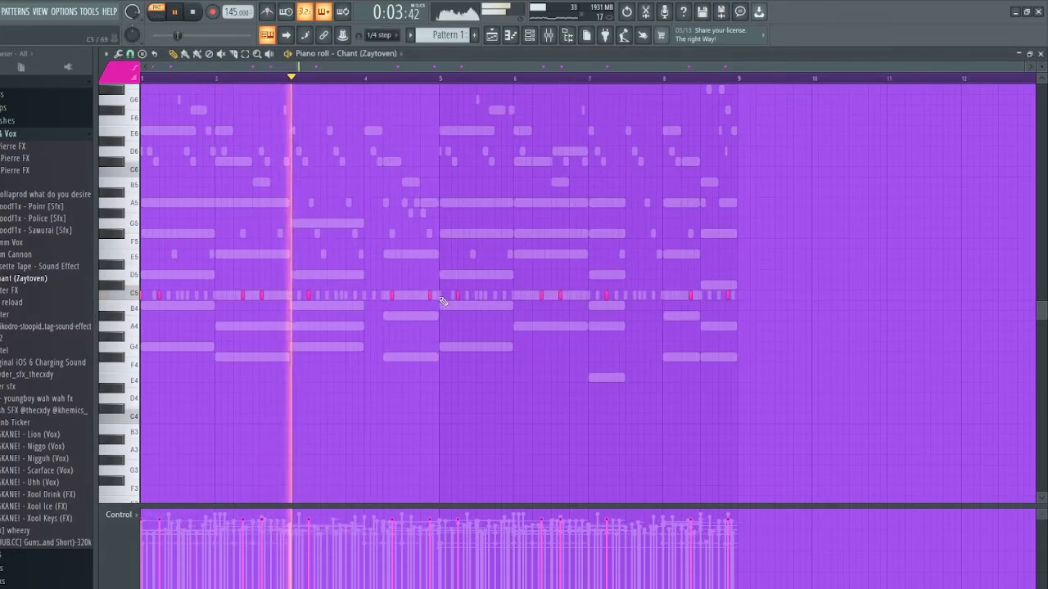
{"action": "scroll", "coordinate": [442, 303], "scroll_direction": "up", "scroll_amount": 3}
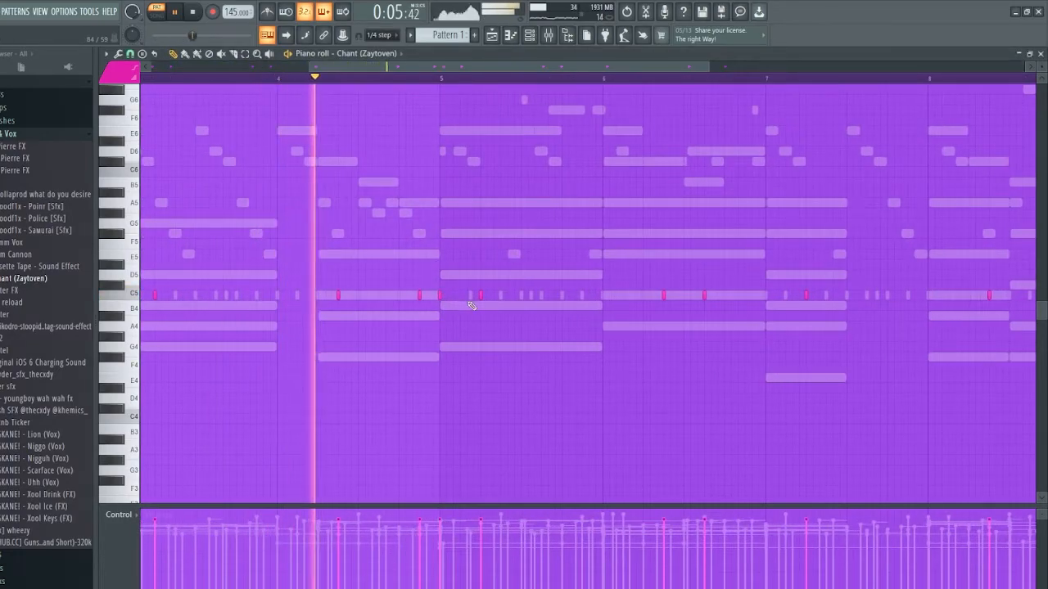
{"action": "scroll", "coordinate": [455, 308], "scroll_direction": "down", "scroll_amount": 3}
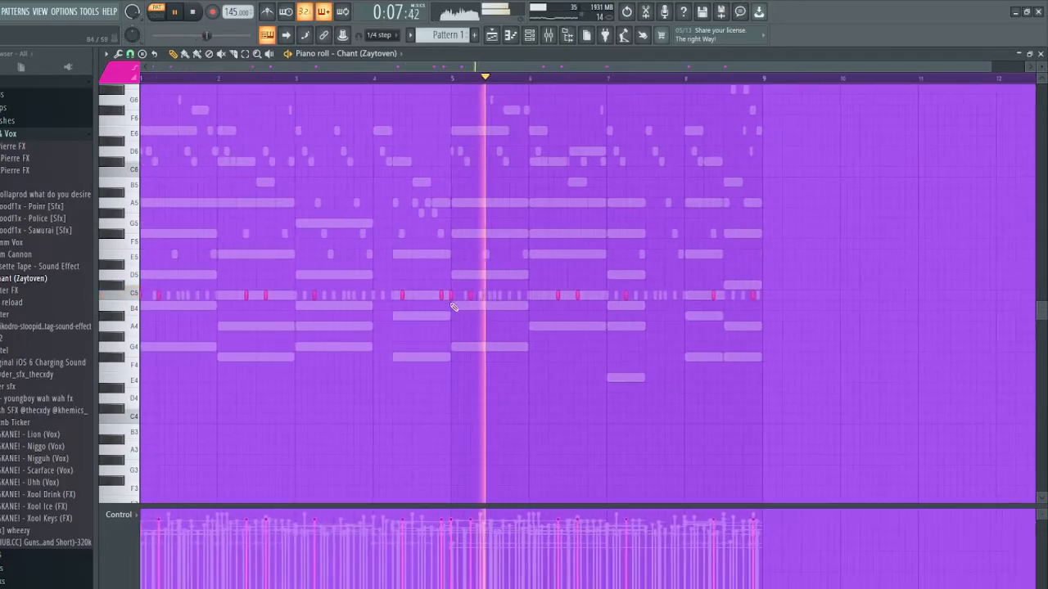
{"action": "scroll", "coordinate": [467, 279], "scroll_direction": "down", "scroll_amount": 1}
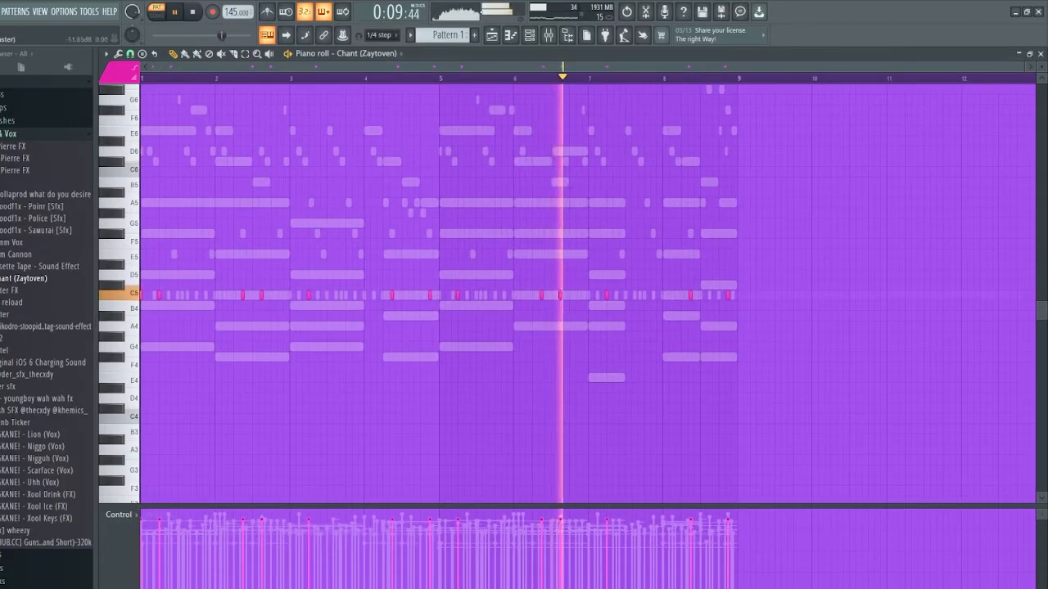
- Play back the pattern with the Goyxrd 808 [Official] bass notes shown in the piano roll
{"action": "key", "text": "F6"}
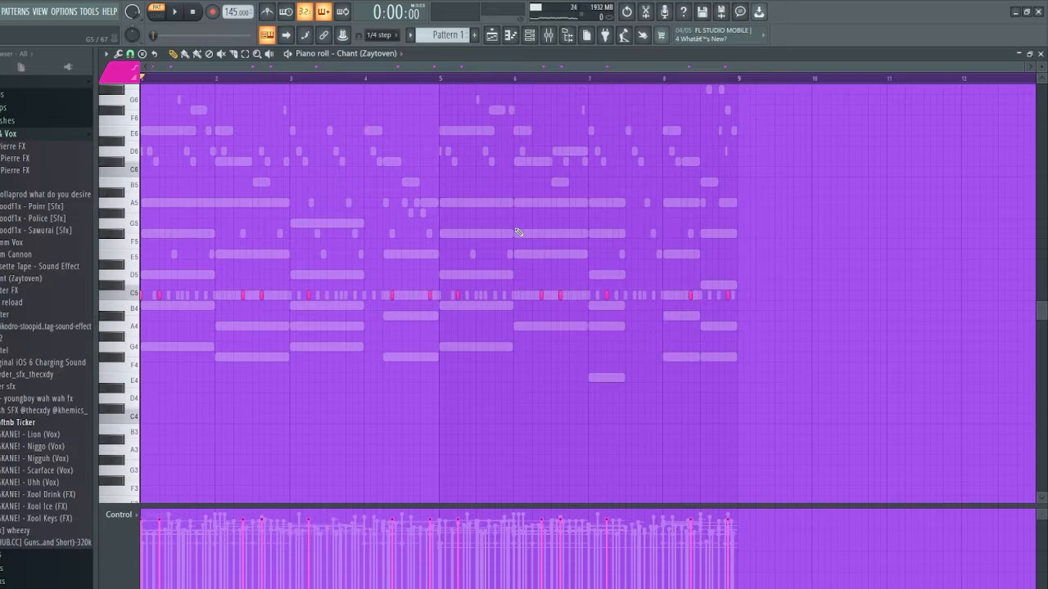
{"action": "key", "text": "space"}
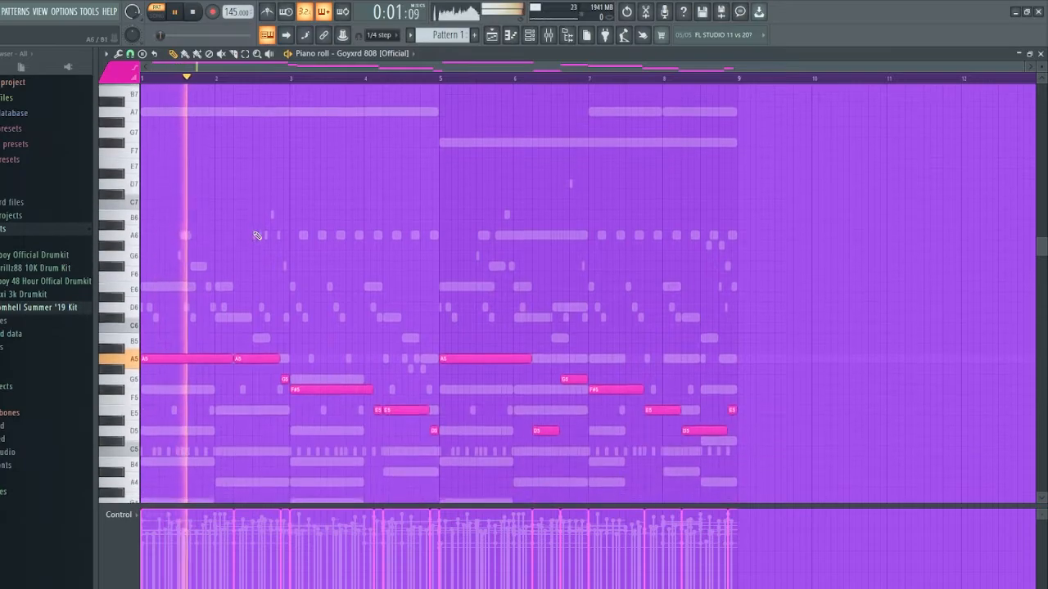
- Switch the piano roll from the 808 to Softnb Ticker and examine its part against the ghost notes during playback
{"action": "scroll", "coordinate": [317, 216], "scroll_direction": "down", "scroll_amount": 4}
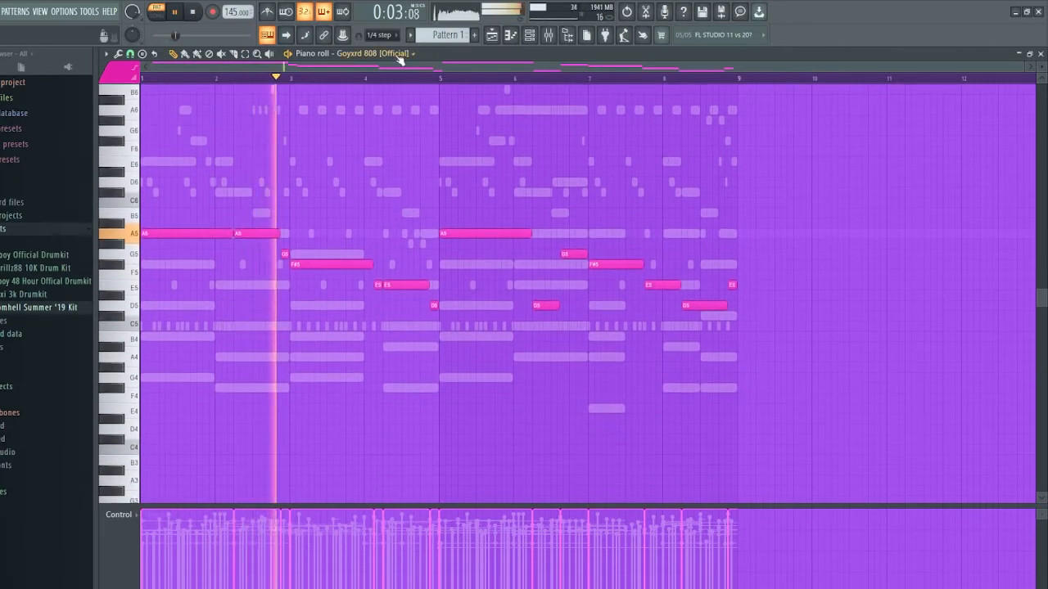
{"action": "left_click", "coordinate": [385, 54]}
{"action": "left_click", "coordinate": [364, 238]}
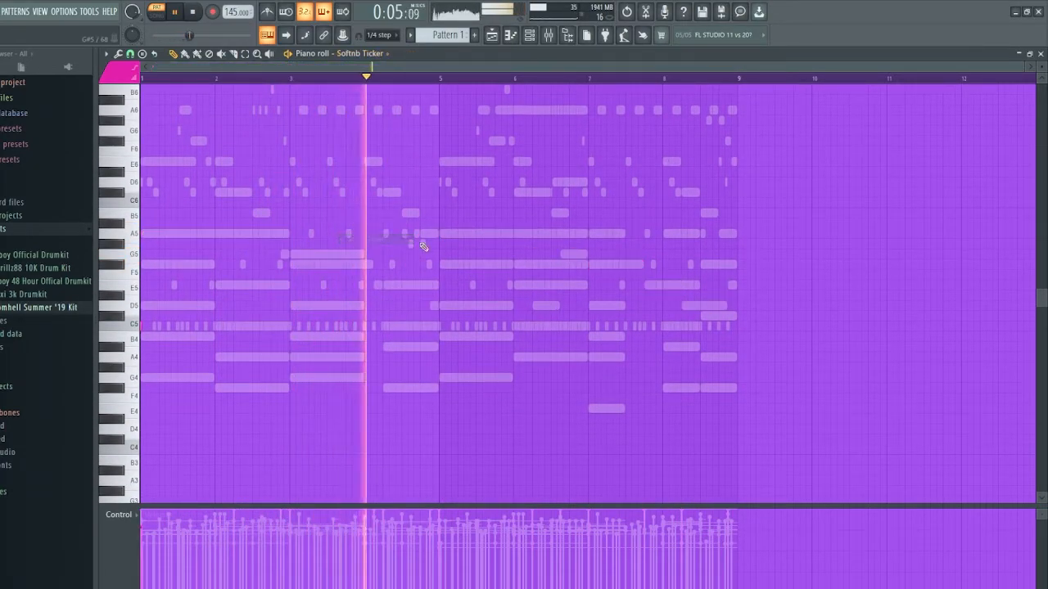
{"action": "scroll", "coordinate": [427, 246], "scroll_direction": "up", "scroll_amount": 5}
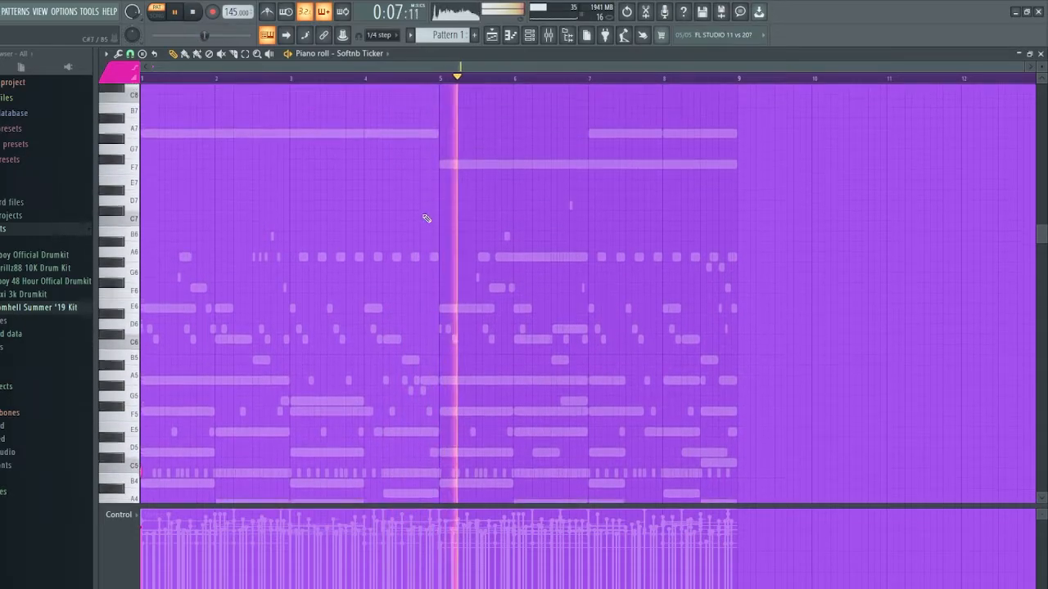
{"action": "scroll", "coordinate": [427, 222], "scroll_direction": "down", "scroll_amount": 5}
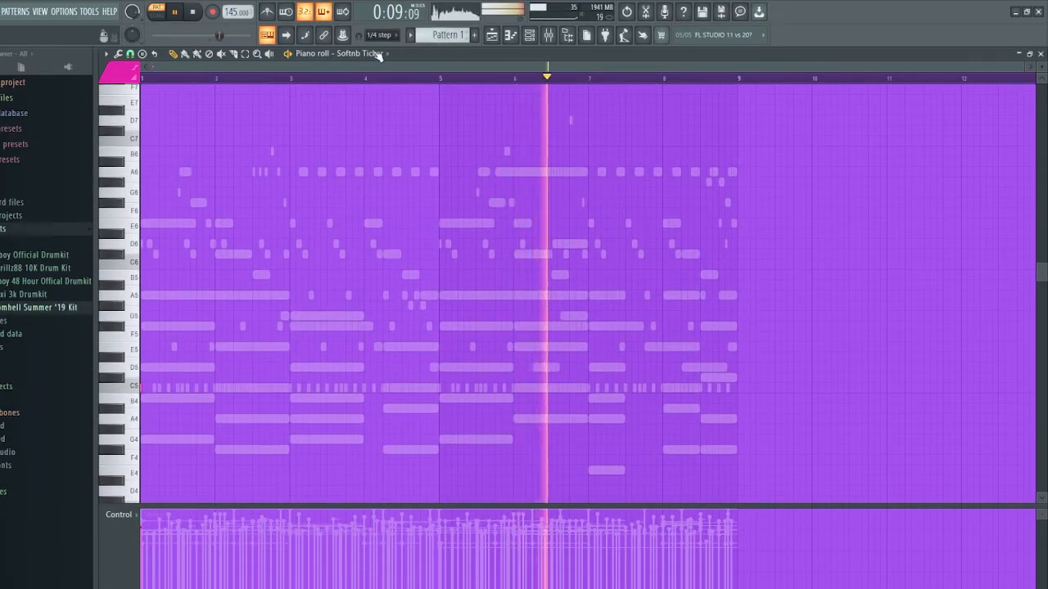
- Show the Chant (Zaytoven) hits in the piano roll during playback, and switch on to another channel
{"action": "left_click", "coordinate": [374, 53]}
{"action": "left_click", "coordinate": [369, 228]}
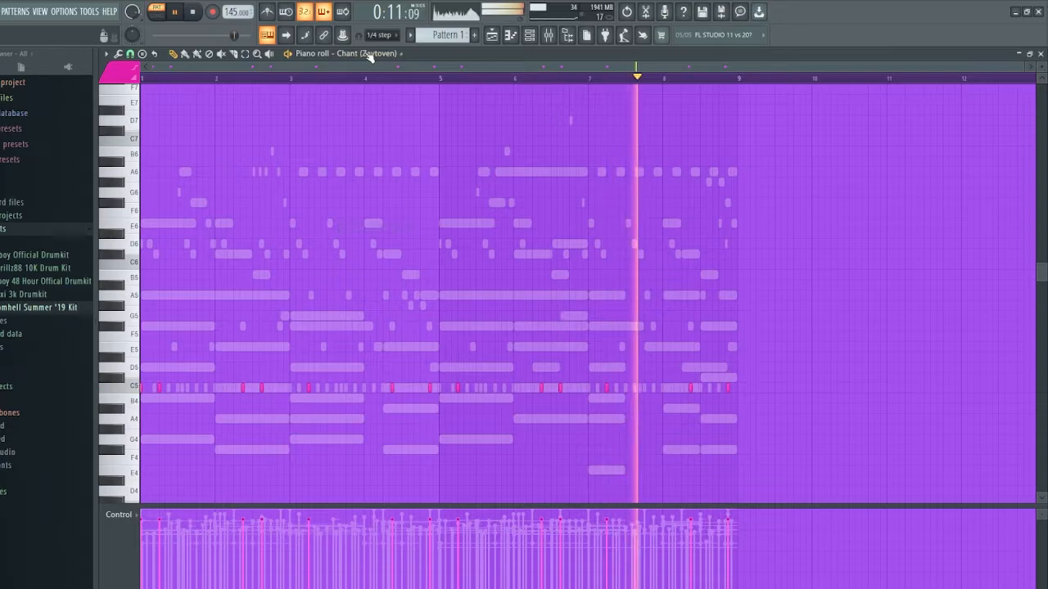
{"action": "left_click", "coordinate": [364, 53]}
{"action": "left_click", "coordinate": [379, 217]}
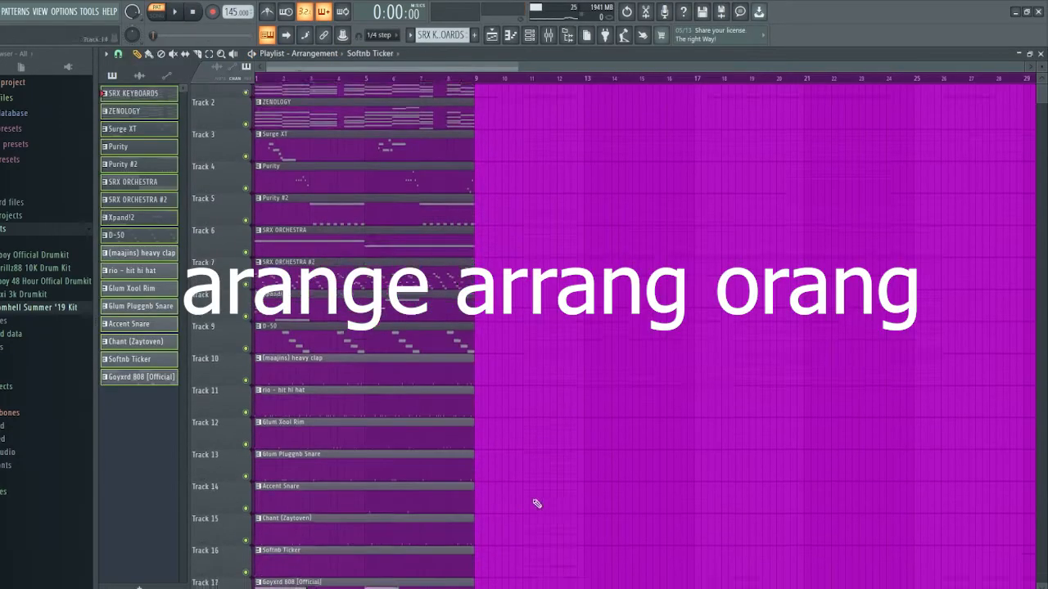
- Duplicate the full eight-bar block of clips twice in the playlist, filling the arrangement to bar 25
{"action": "scroll", "coordinate": [536, 504], "scroll_direction": "down", "scroll_amount": 2}
{"action": "key", "text": "ctrl+b"}
{"action": "key", "text": "ctrl+b"}
- Strip the orchestral, Purity #2, Xpand!2, drum and 808 clips from bars 1–9, and remove Xpand!2 from bars 9–17
{"action": "right_click", "coordinate": [322, 260]}
{"action": "right_click", "coordinate": [327, 235]}
{"action": "key", "text": "space"}
{"action": "right_click", "coordinate": [490, 257]}
- Trim the second section's 808 to start at bar 11, and end its drum clips just before bar 17
{"action": "left_click_drag", "start_coordinate": [413, 465], "coordinate": [450, 465]}
{"action": "left_click_drag", "start_coordinate": [567, 465], "coordinate": [557, 465]}
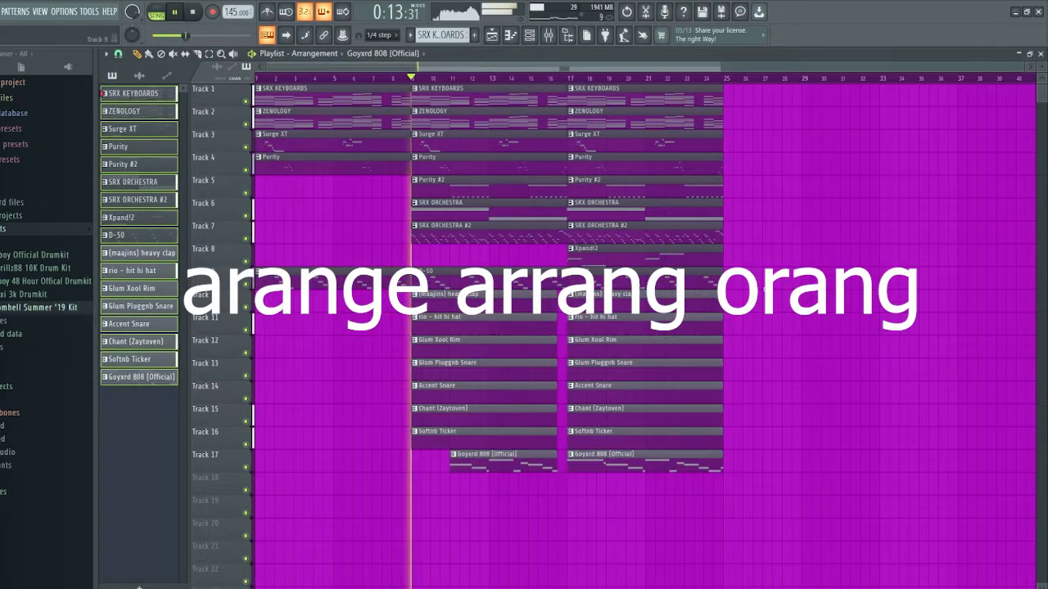
- Extend the arrangement beyond bar 25 with copies of earlier clips, thinning out the layers in the new sections
{"action": "key", "text": "ctrl+b"}
{"action": "key", "text": "Delete"}
{"action": "left_click_drag", "start_coordinate": [258, 91], "coordinate": [382, 161]}
{"action": "left_click_drag", "start_coordinate": [327, 100], "coordinate": [647, 100]}
{"action": "scroll", "coordinate": [560, 328], "scroll_direction": "down", "scroll_amount": 1}
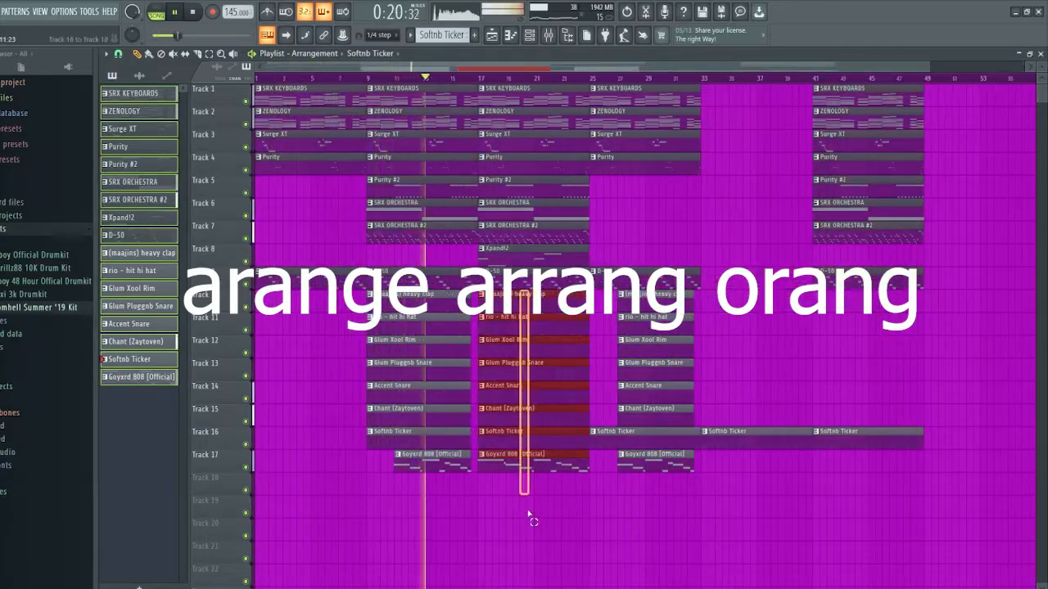
- Remove Surge XT and Purity from bars 25–33, and copy the sections onward to extend the arrangement to bar 97
{"action": "key", "text": "ctrl+v"}
{"action": "right_click", "coordinate": [753, 236]}
{"action": "right_click", "coordinate": [647, 167]}
{"action": "right_click", "coordinate": [646, 144]}
{"action": "left_click_drag", "start_coordinate": [908, 483], "coordinate": [376, 91]}
{"action": "key", "text": "ctrl+b"}
{"action": "scroll", "coordinate": [770, 250], "scroll_direction": "down", "scroll_amount": 2}
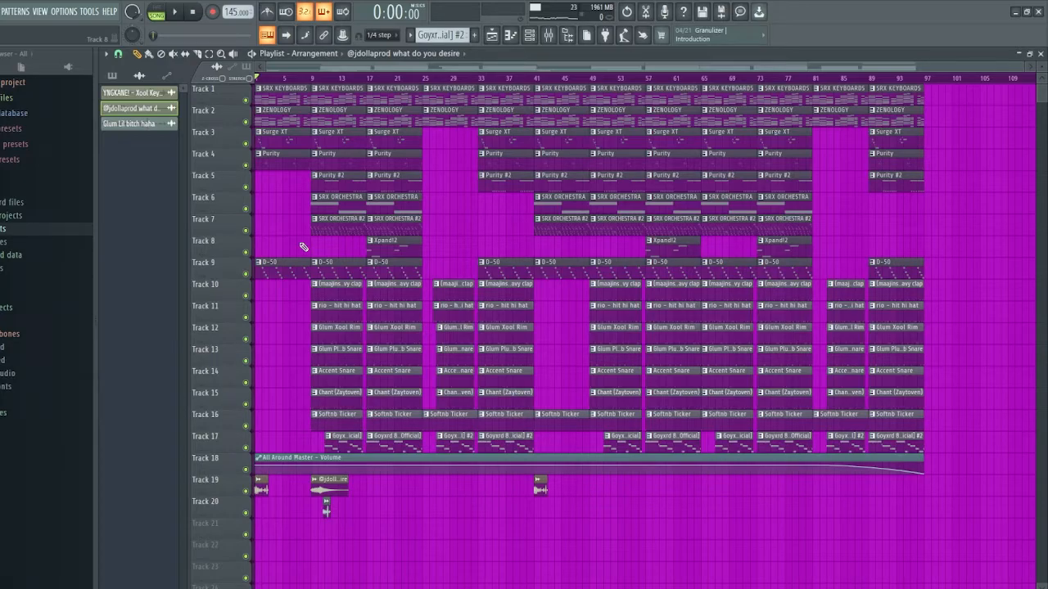
- Highlight the playlist clips across bars 25–49 and examine the drum and melody breaks up close
{"action": "mouse_move", "coordinate": [333, 85]}
{"action": "left_mouse_down"}
{"action": "mouse_move", "coordinate": [405, 462]}
{"action": "mouse_move", "coordinate": [400, 419]}
{"action": "left_mouse_up"}
{"action": "left_click_drag", "start_coordinate": [444, 85], "coordinate": [566, 442]}
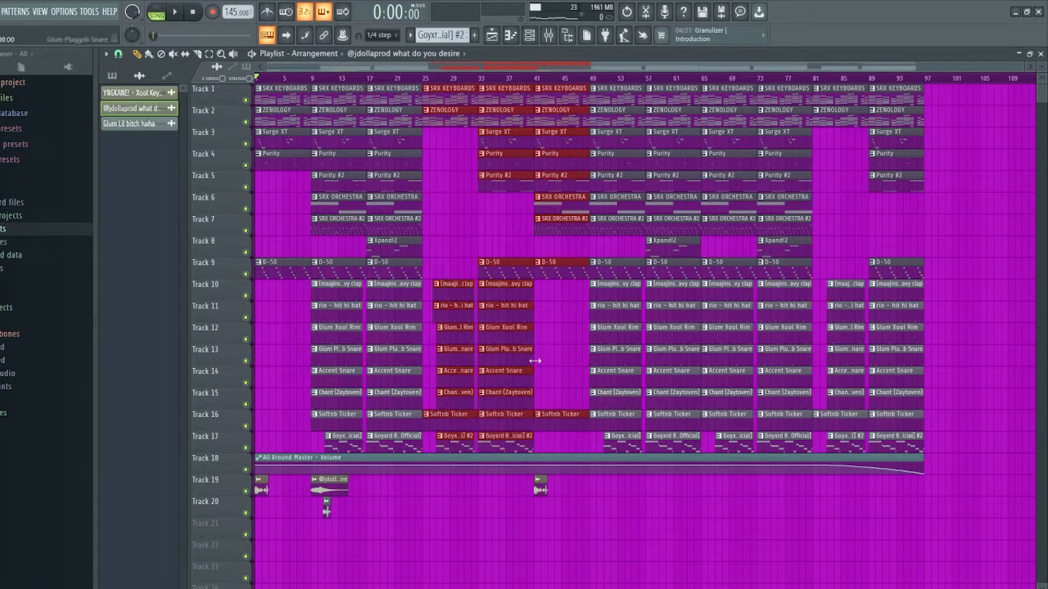
{"action": "scroll", "coordinate": [378, 440], "scroll_direction": "up", "scroll_amount": 5}
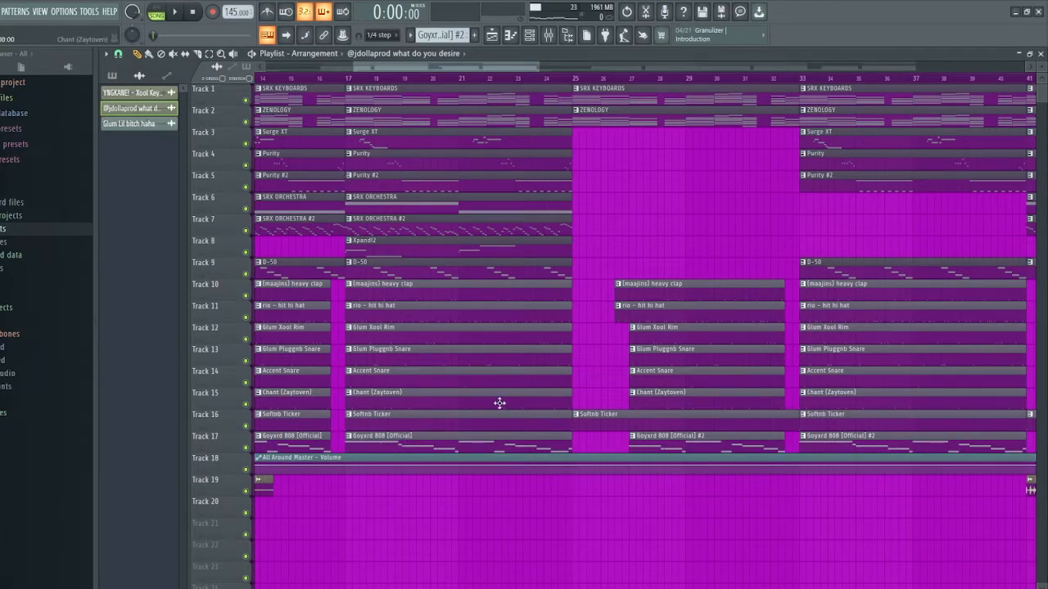
{"action": "scroll", "coordinate": [497, 399], "scroll_direction": "up", "scroll_amount": 4}
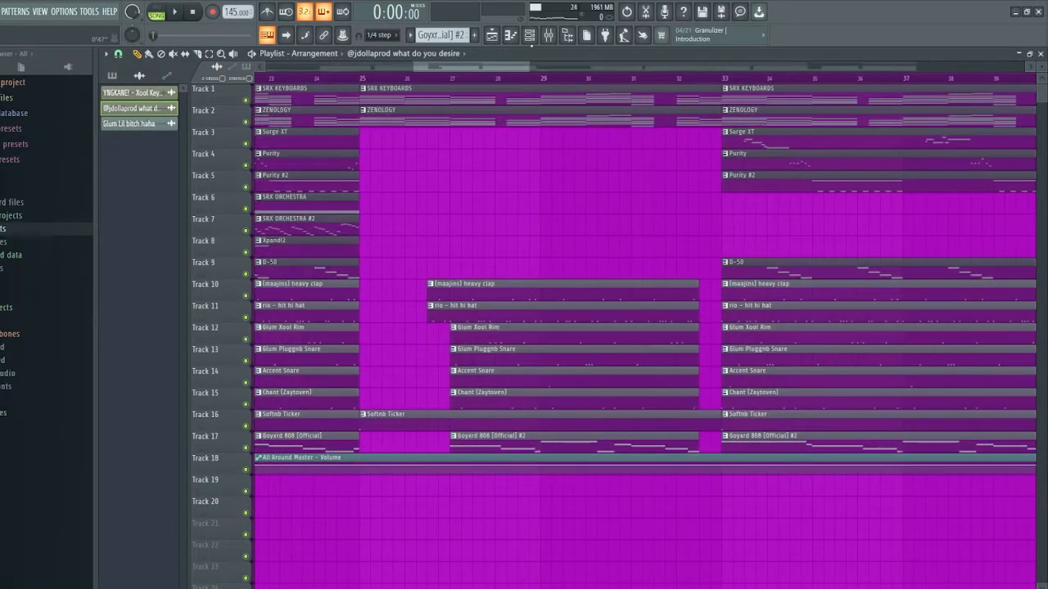
- Show all channels in the channel rack and open the sample settings of the pinkgrillz88 - pluggnb 808 channel
{"action": "left_click", "coordinate": [530, 35]}
{"action": "left_click", "coordinate": [361, 113]}
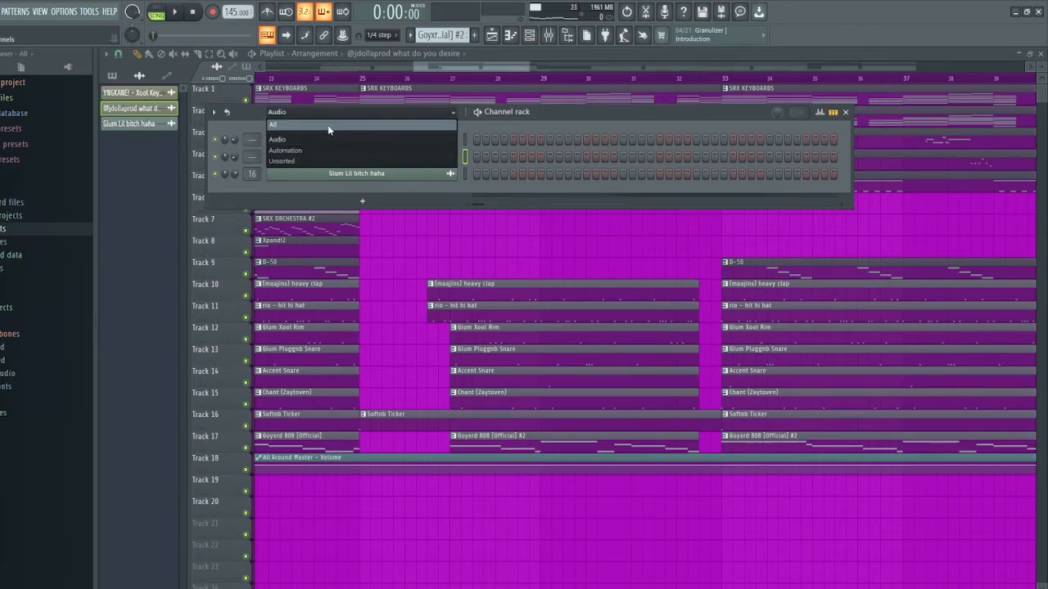
{"action": "left_click", "coordinate": [329, 126]}
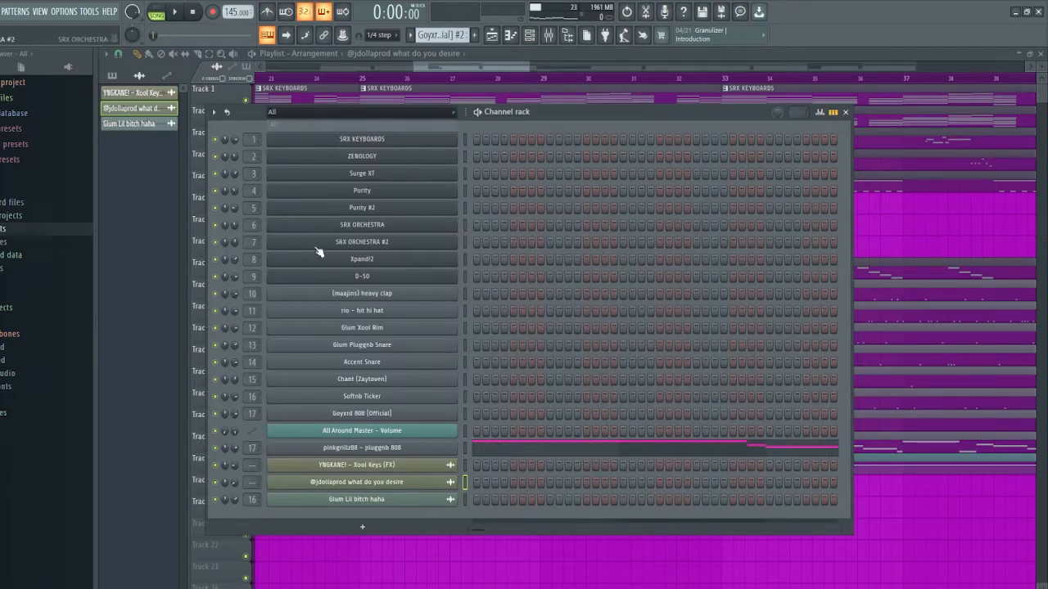
{"action": "left_click", "coordinate": [350, 448]}
{"action": "left_click", "coordinate": [152, 156]}
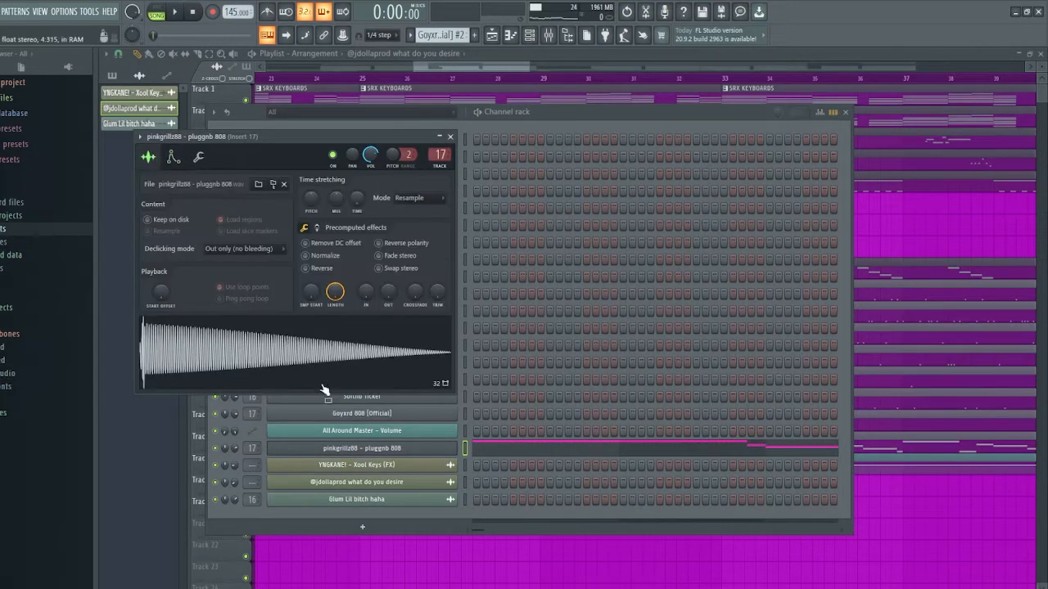